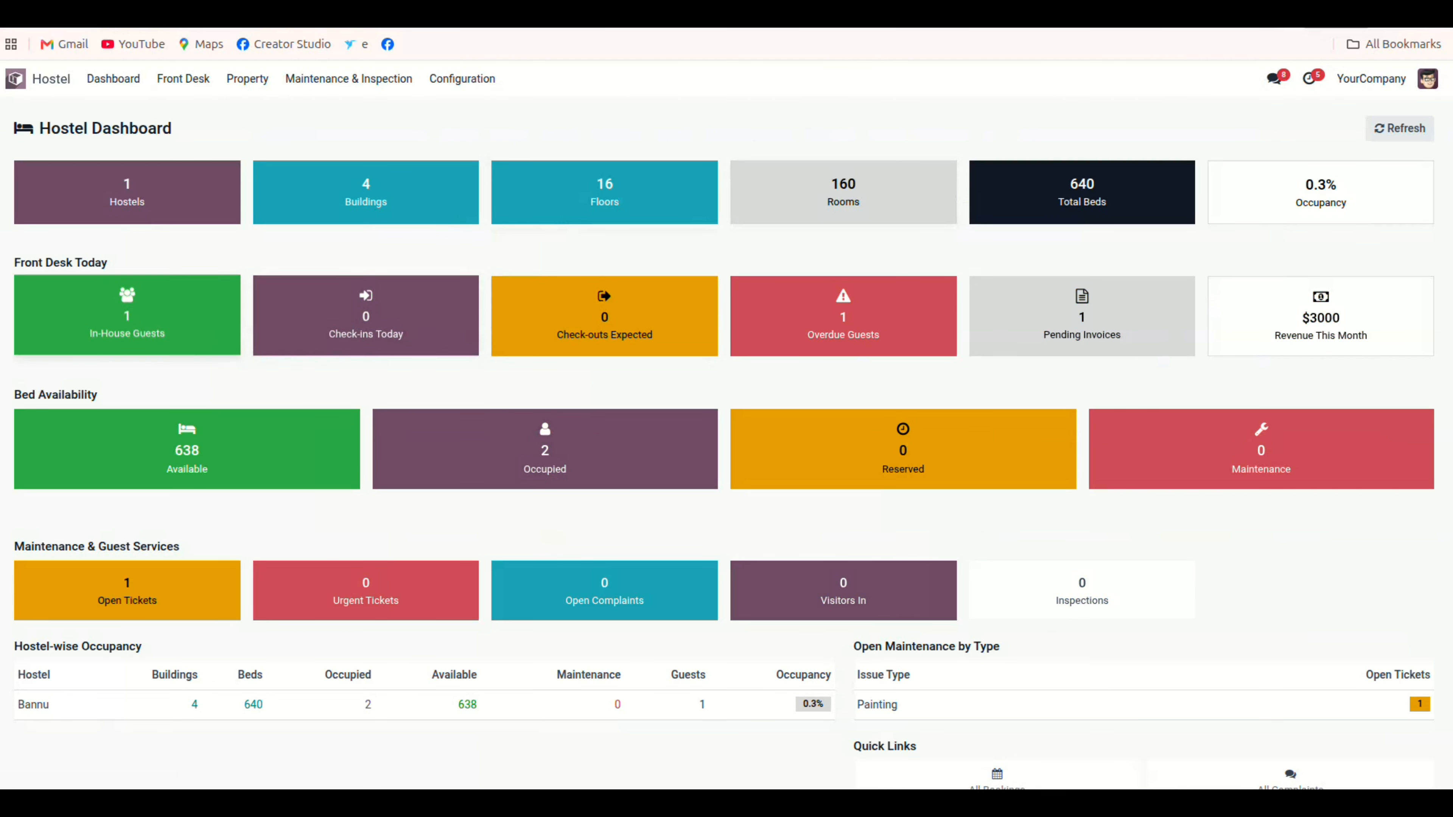
# Examine the guests currently in-house and the overdue guest's booking details, and return to the hostel dashboard.
pyautogui.click(127, 317)
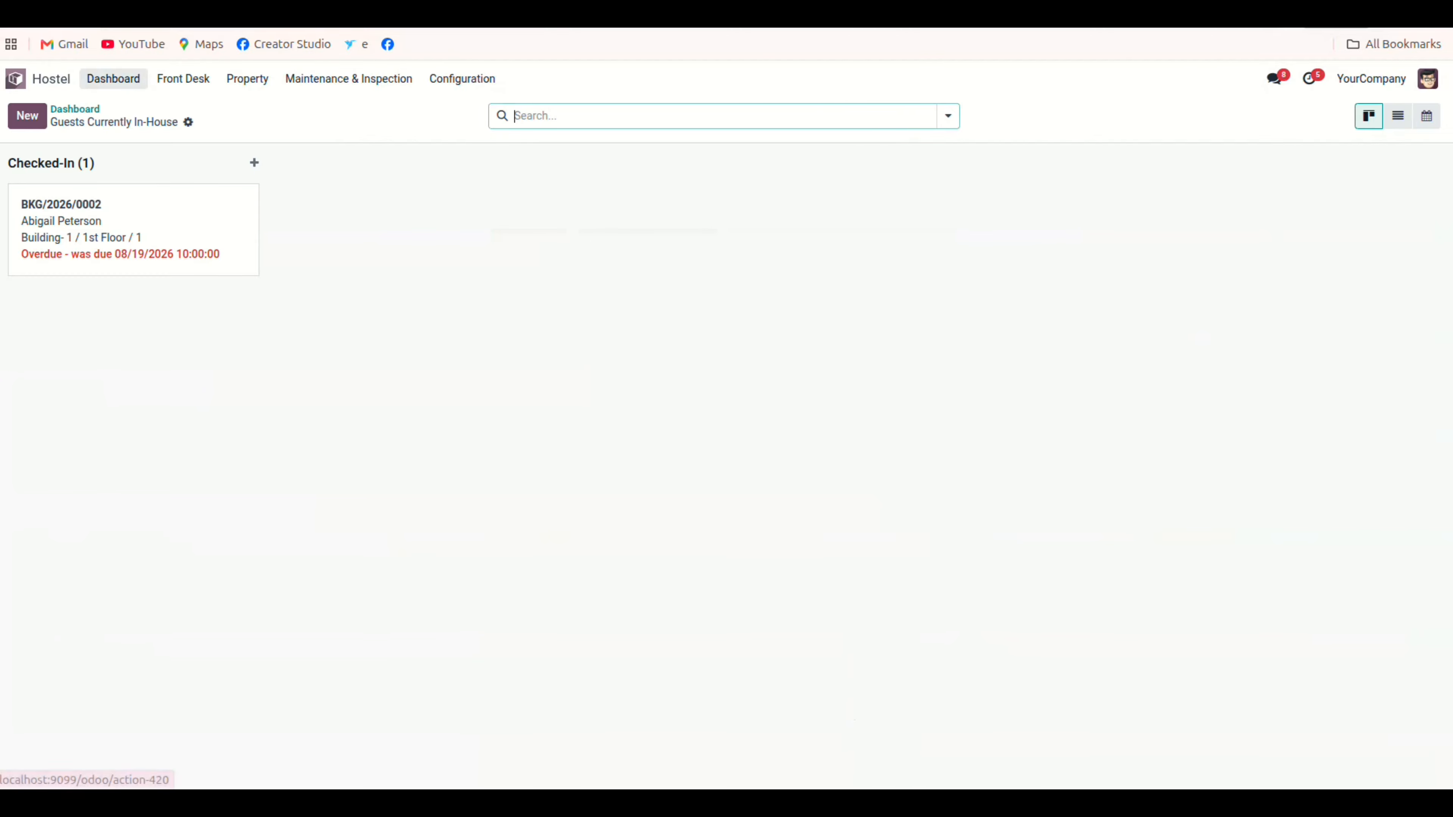
pyautogui.click(113, 79)
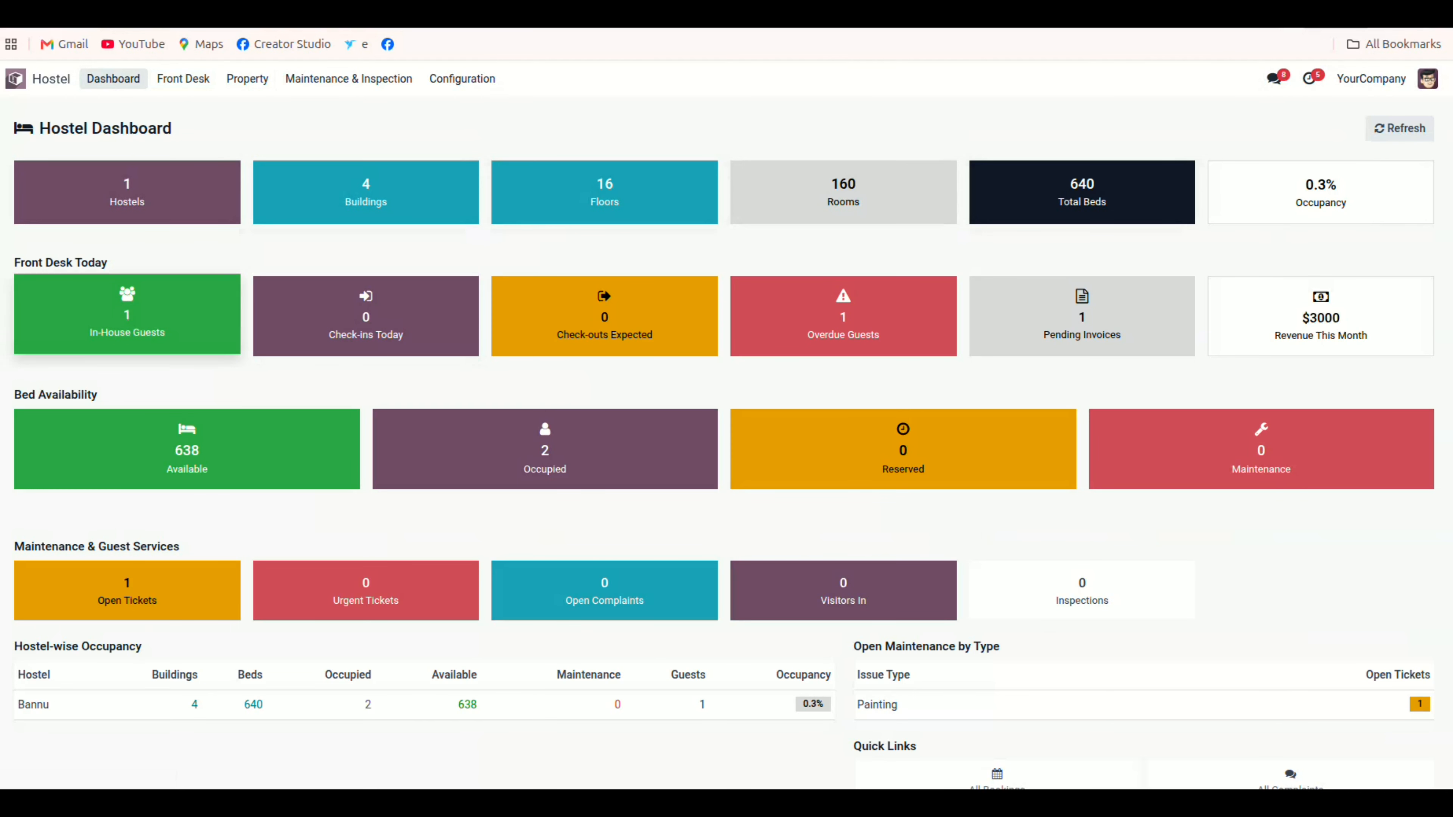
pyautogui.click(127, 314)
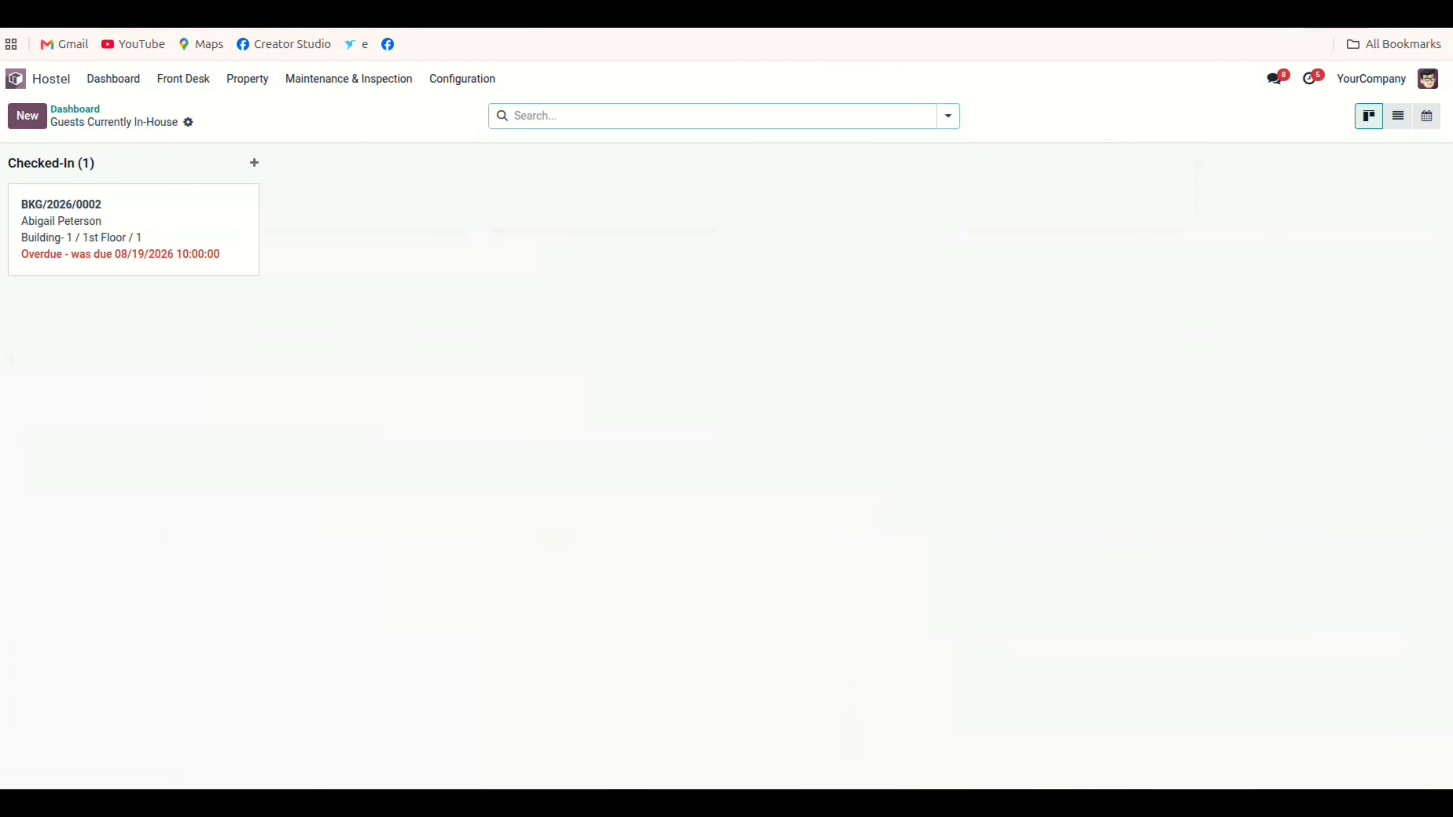
pyautogui.click(133, 238)
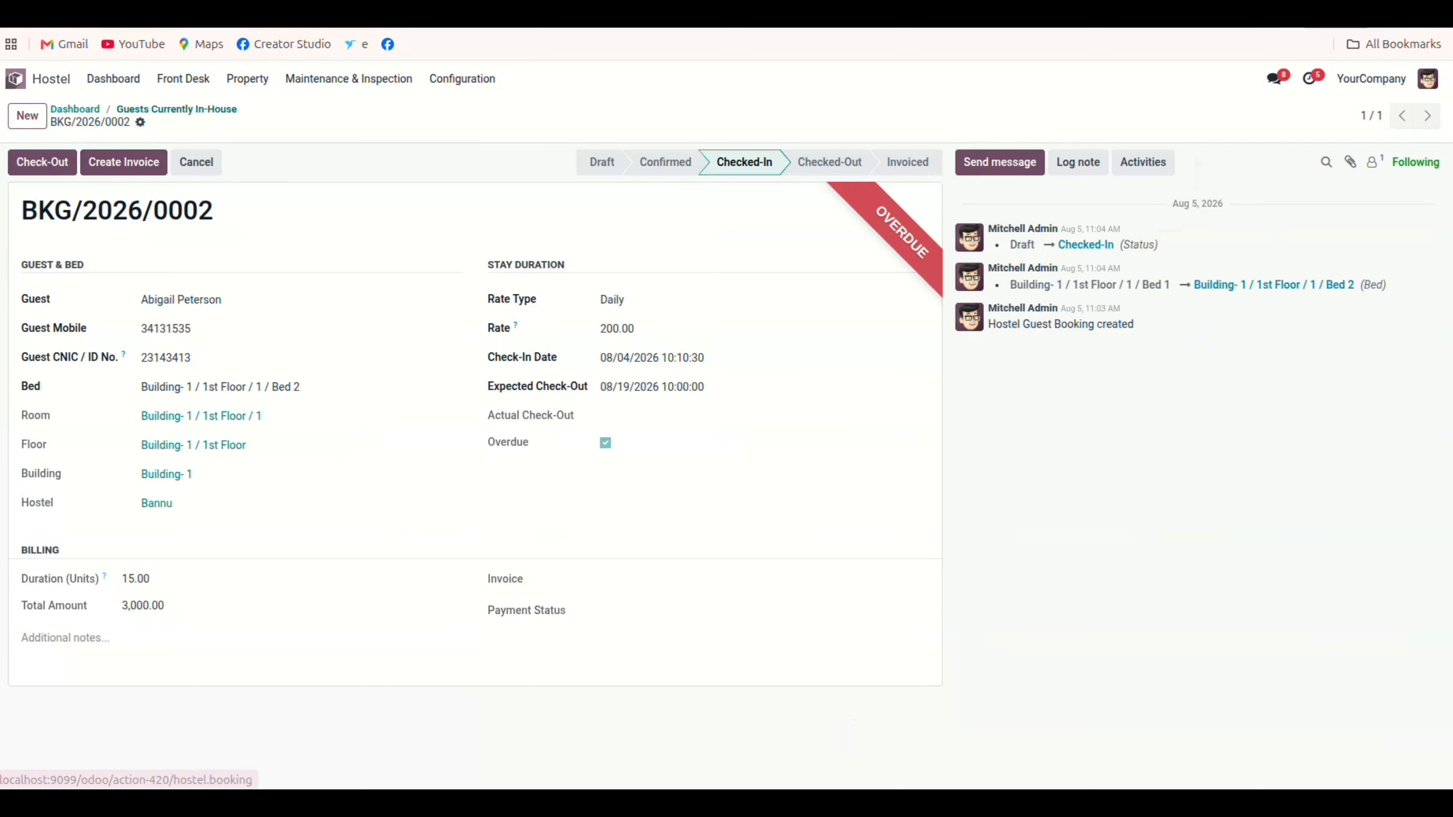
pyautogui.click(177, 109)
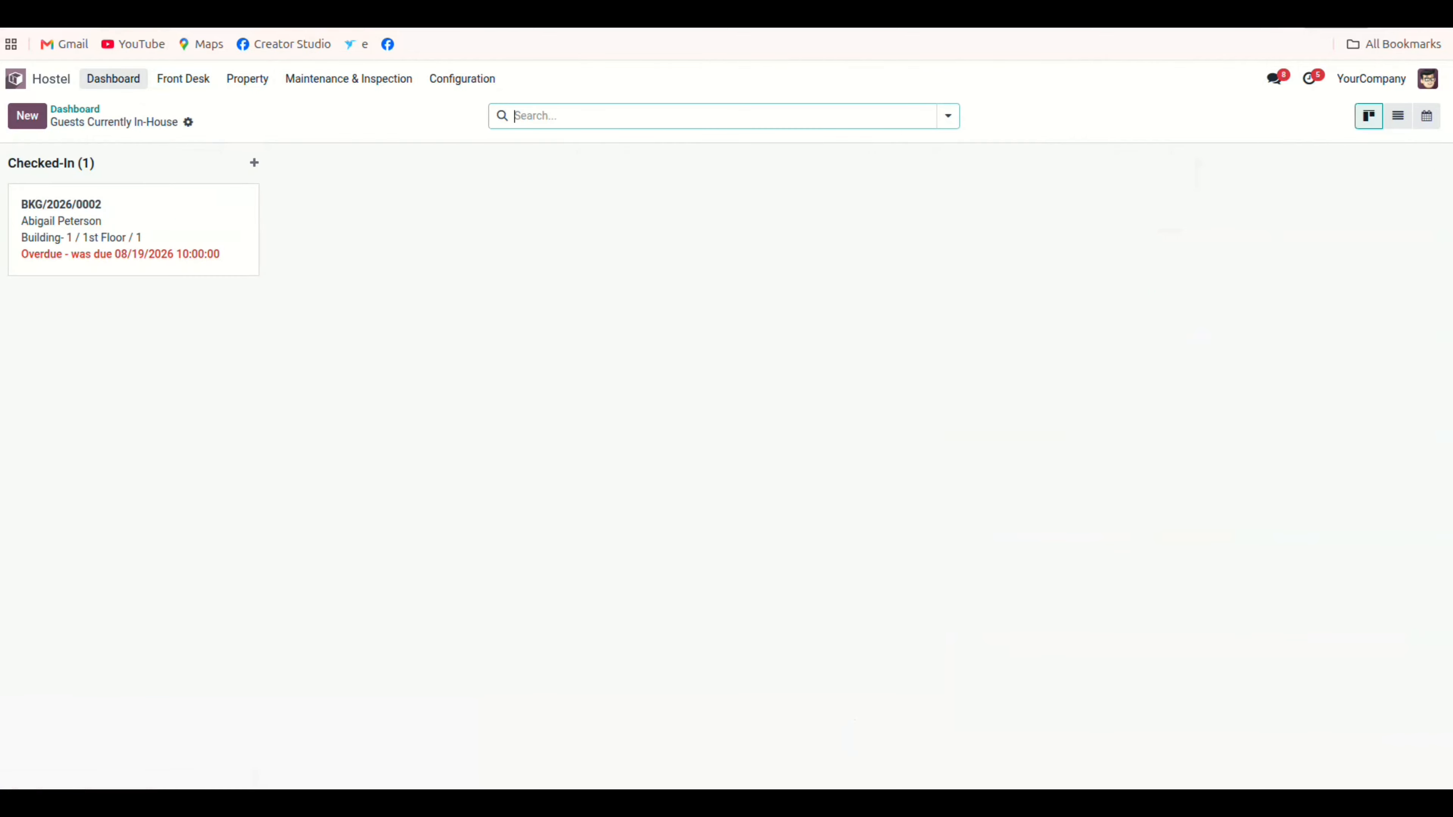
pyautogui.click(113, 79)
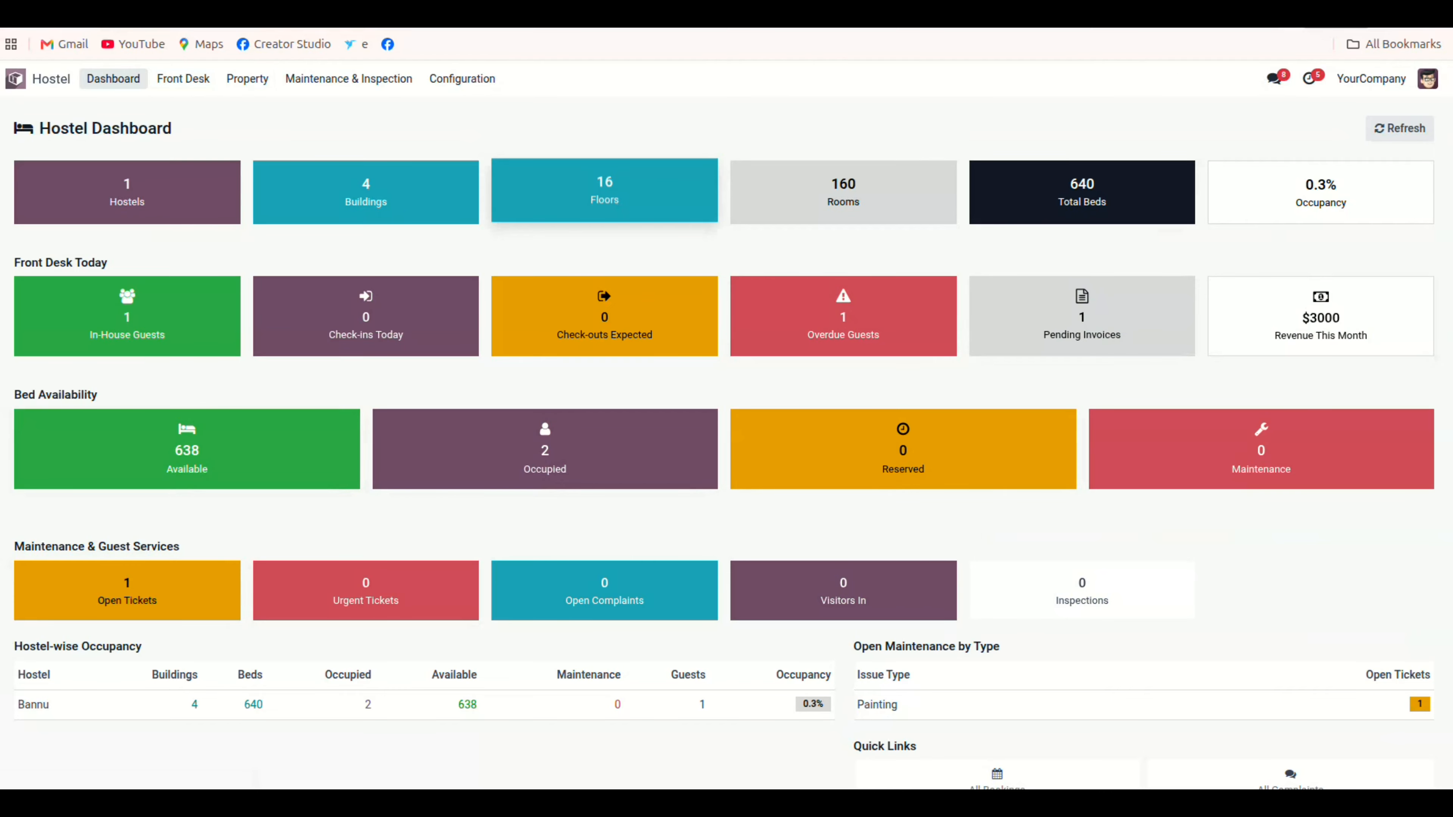
# Start a new hostel record under the property's hostels and name it Bannu-2.
pyautogui.click(247, 78)
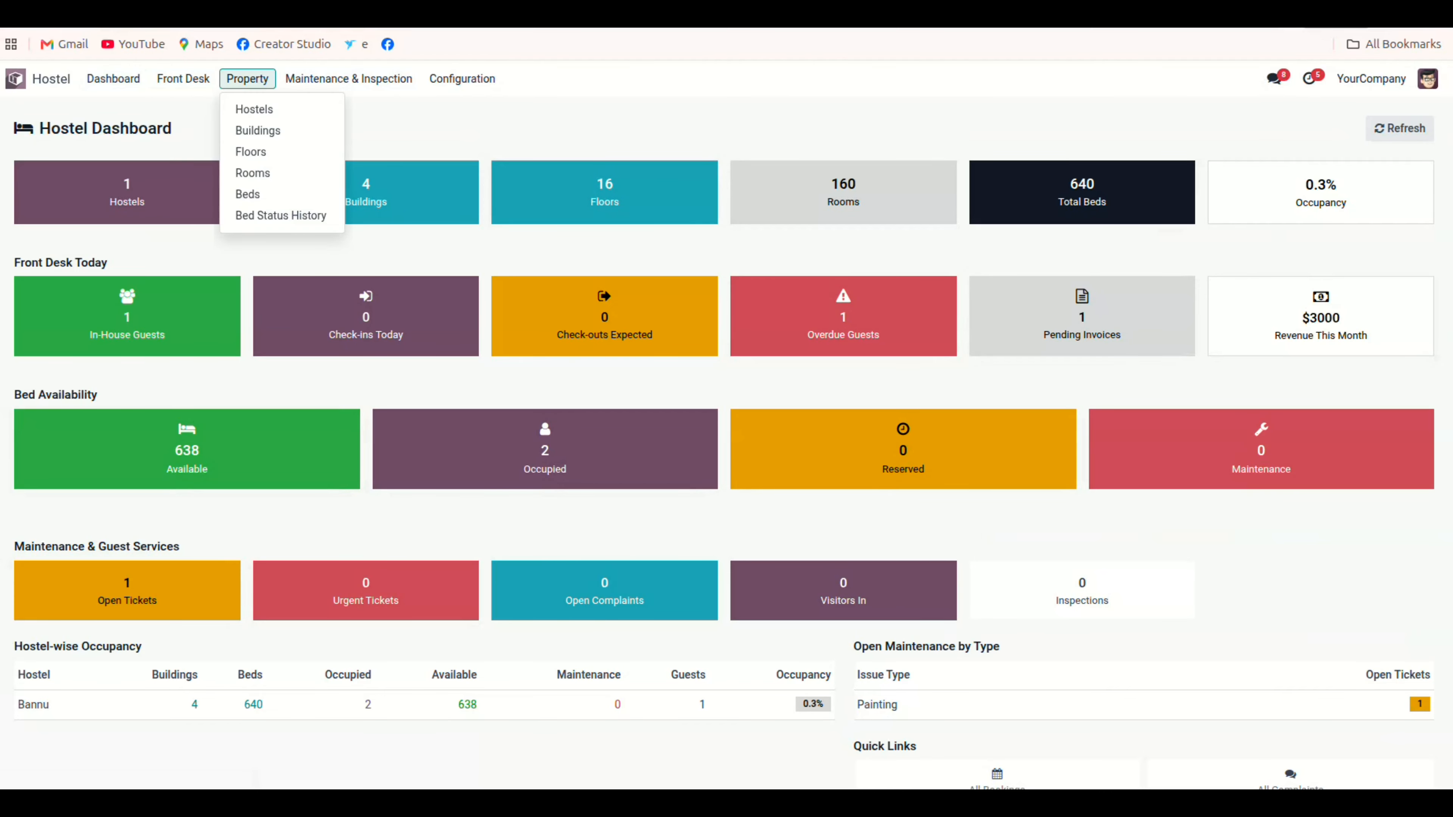
pyautogui.click(254, 108)
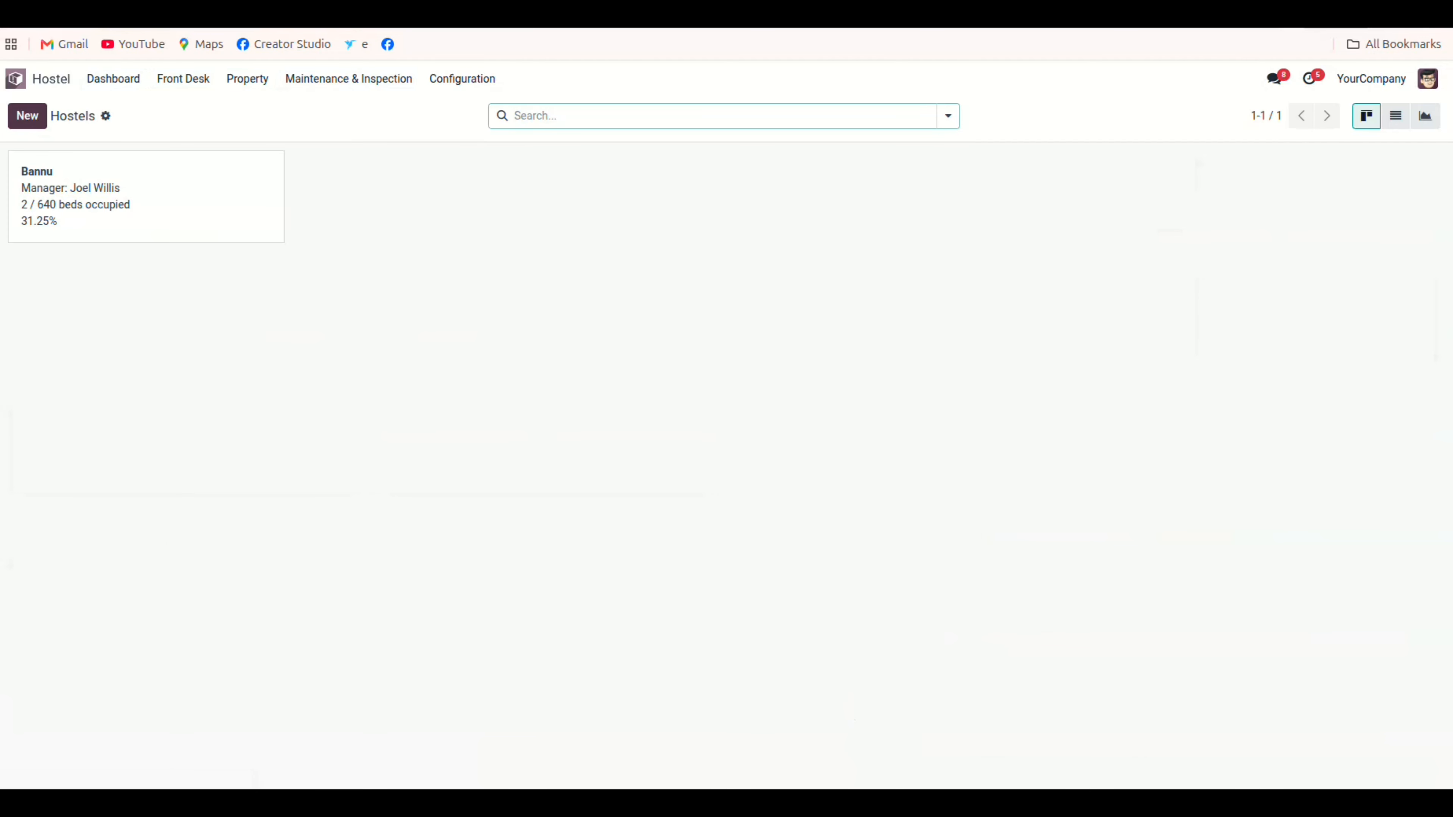
pyautogui.click(27, 116)
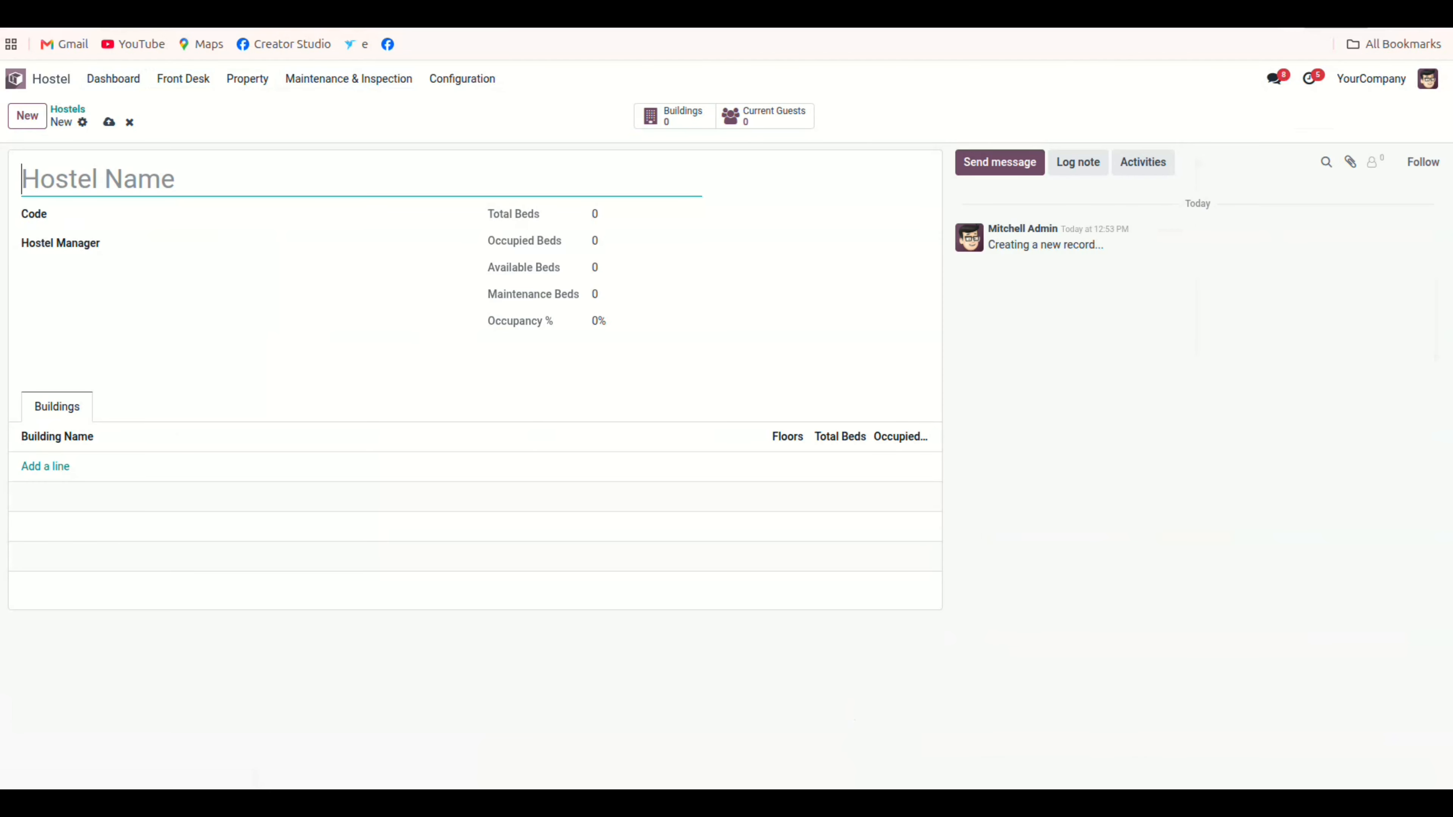
pyautogui.write('Baa')
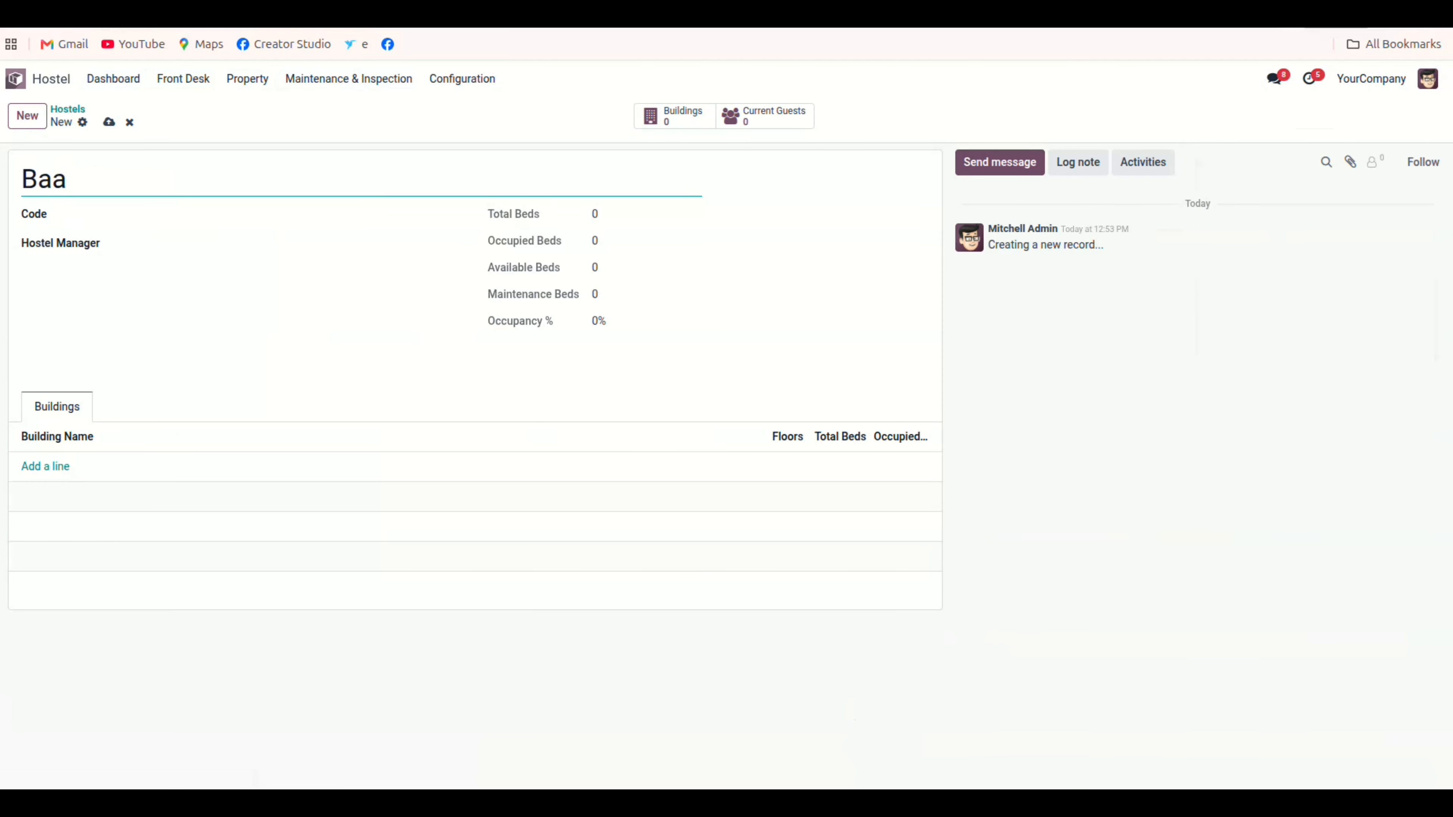
pyautogui.press('BackSpace')
pyautogui.write('nnu-2')
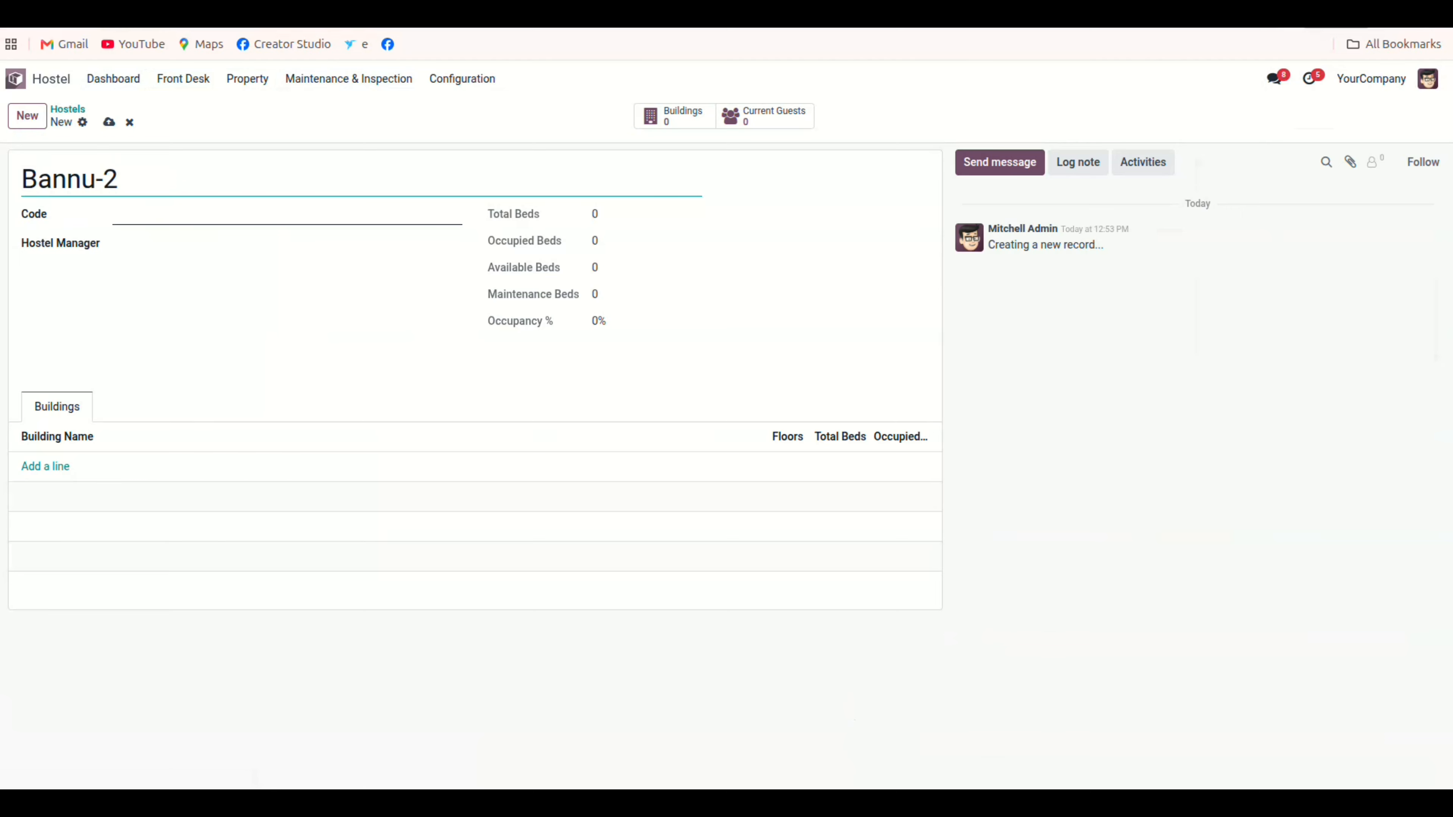
# Set the hostel's code to bun-2, assign the second listed user as hostel manager and save the record.
pyautogui.click(286, 216)
pyautogui.write('bun-2')
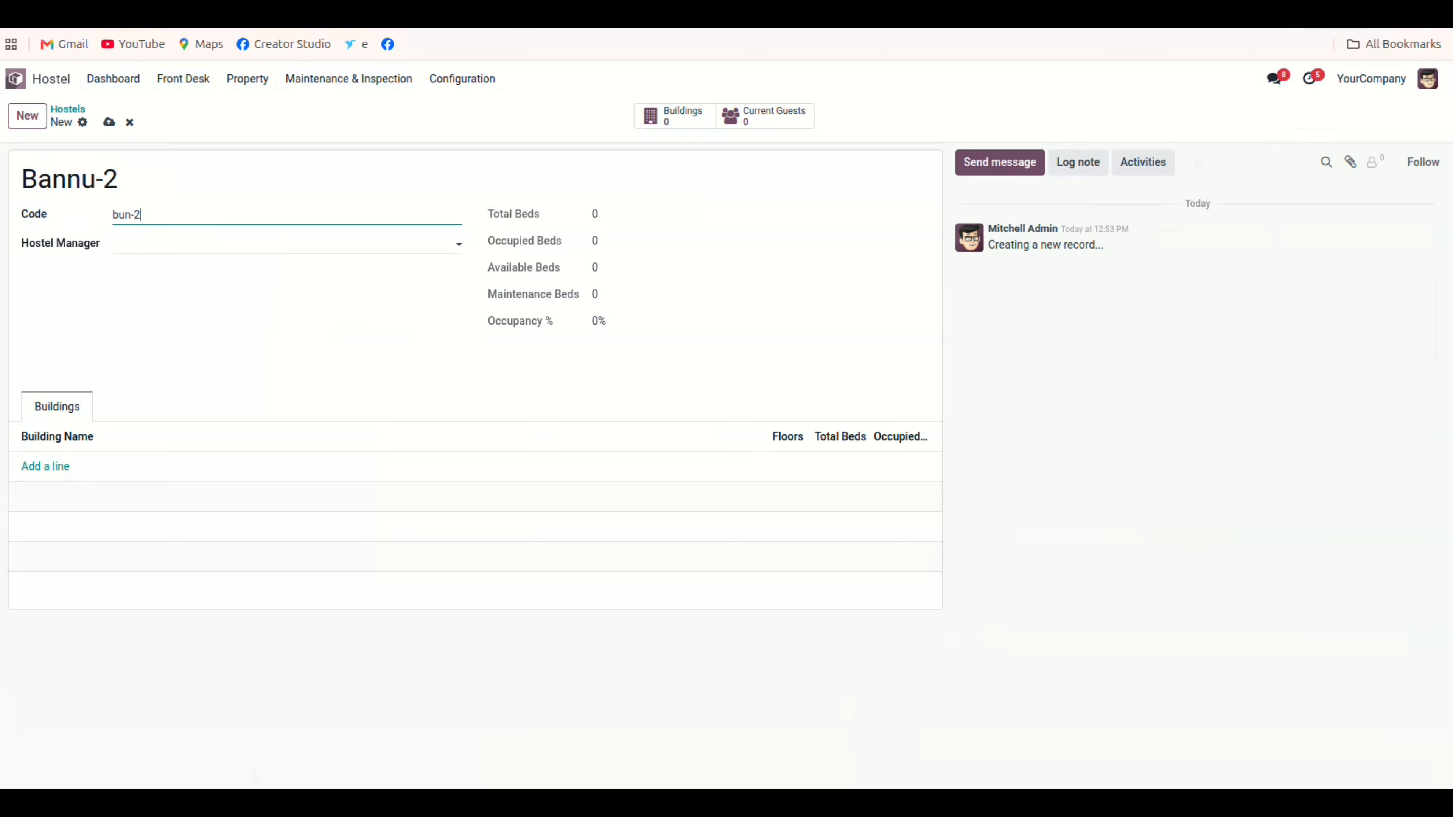
pyautogui.click(194, 243)
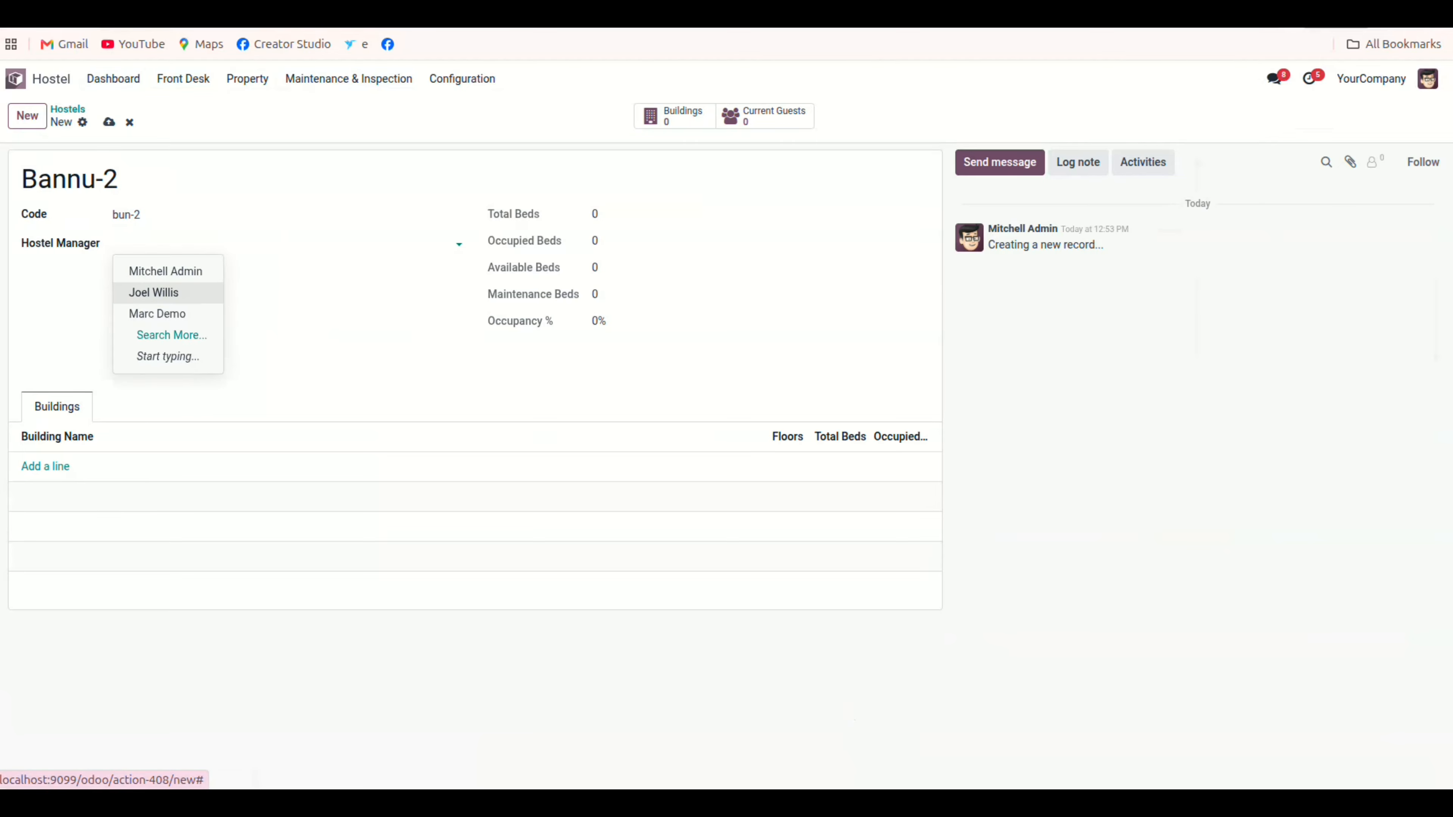
pyautogui.click(155, 292)
pyautogui.click(108, 122)
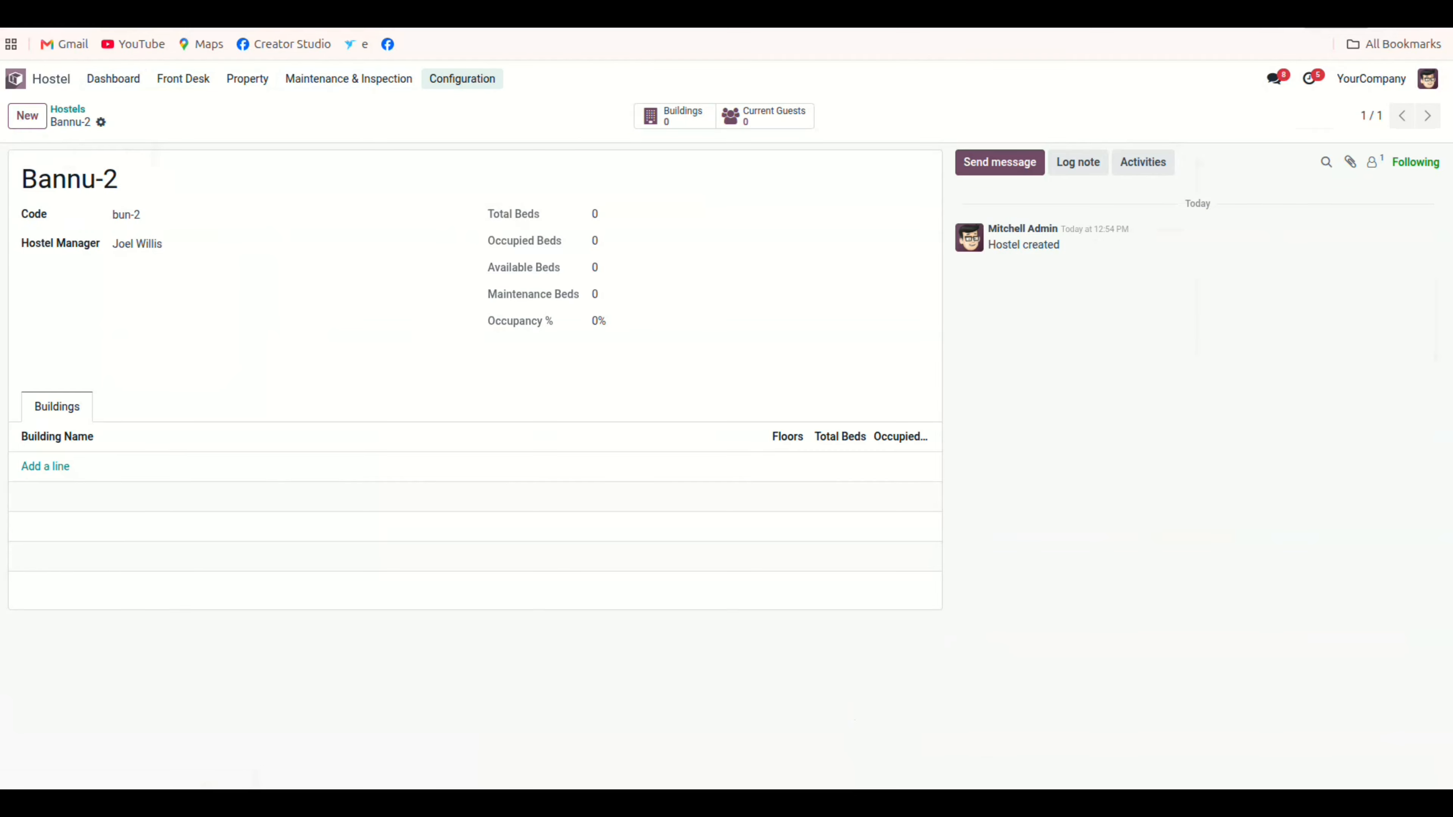
# Open the Quick / Bulk Setup for hostel Bannu-2 and set the floors per building to 3.
pyautogui.click(462, 78)
pyautogui.click(483, 109)
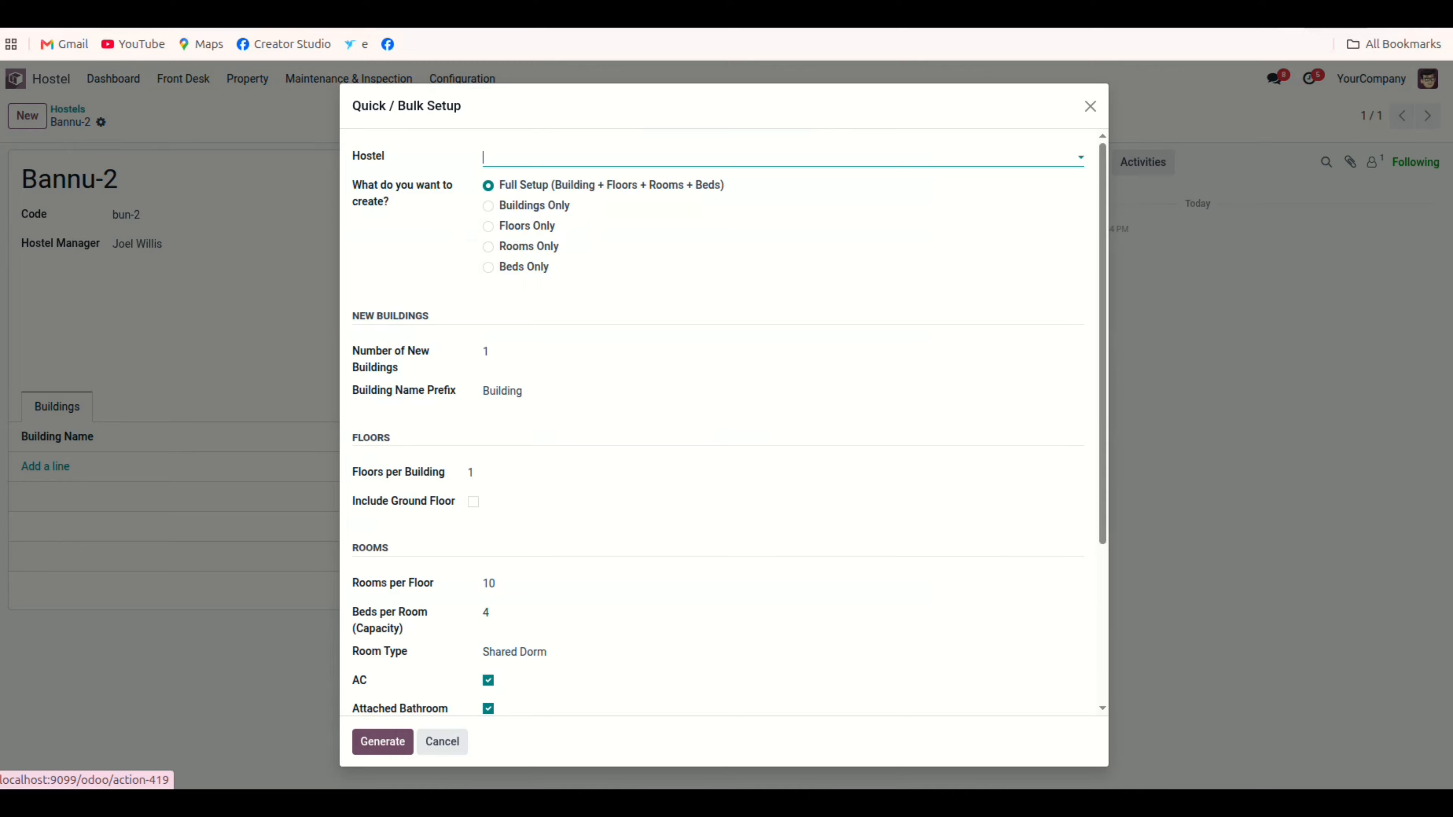
pyautogui.click(526, 158)
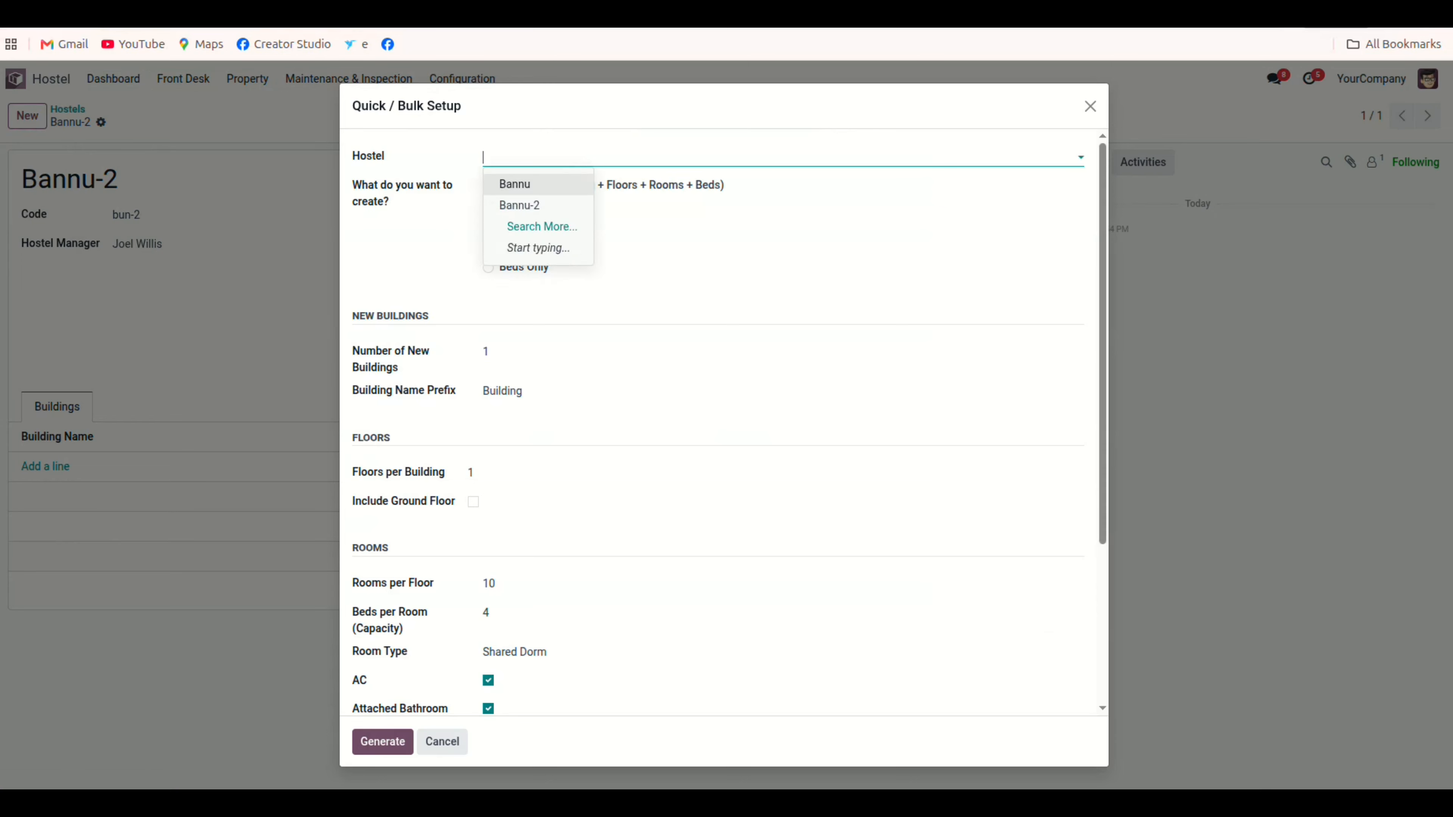
pyautogui.click(519, 205)
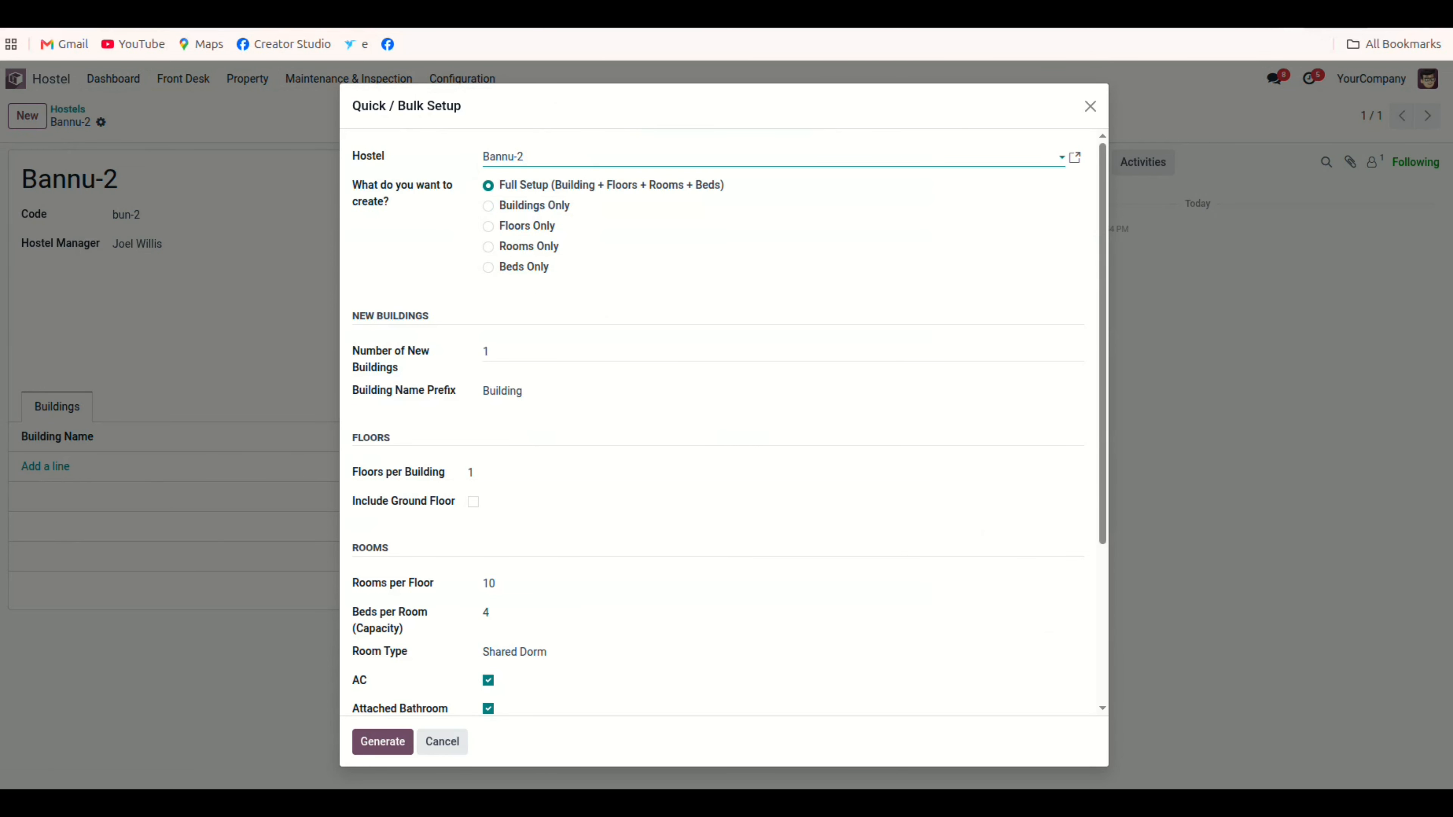
pyautogui.scroll(-2, 723, 423)
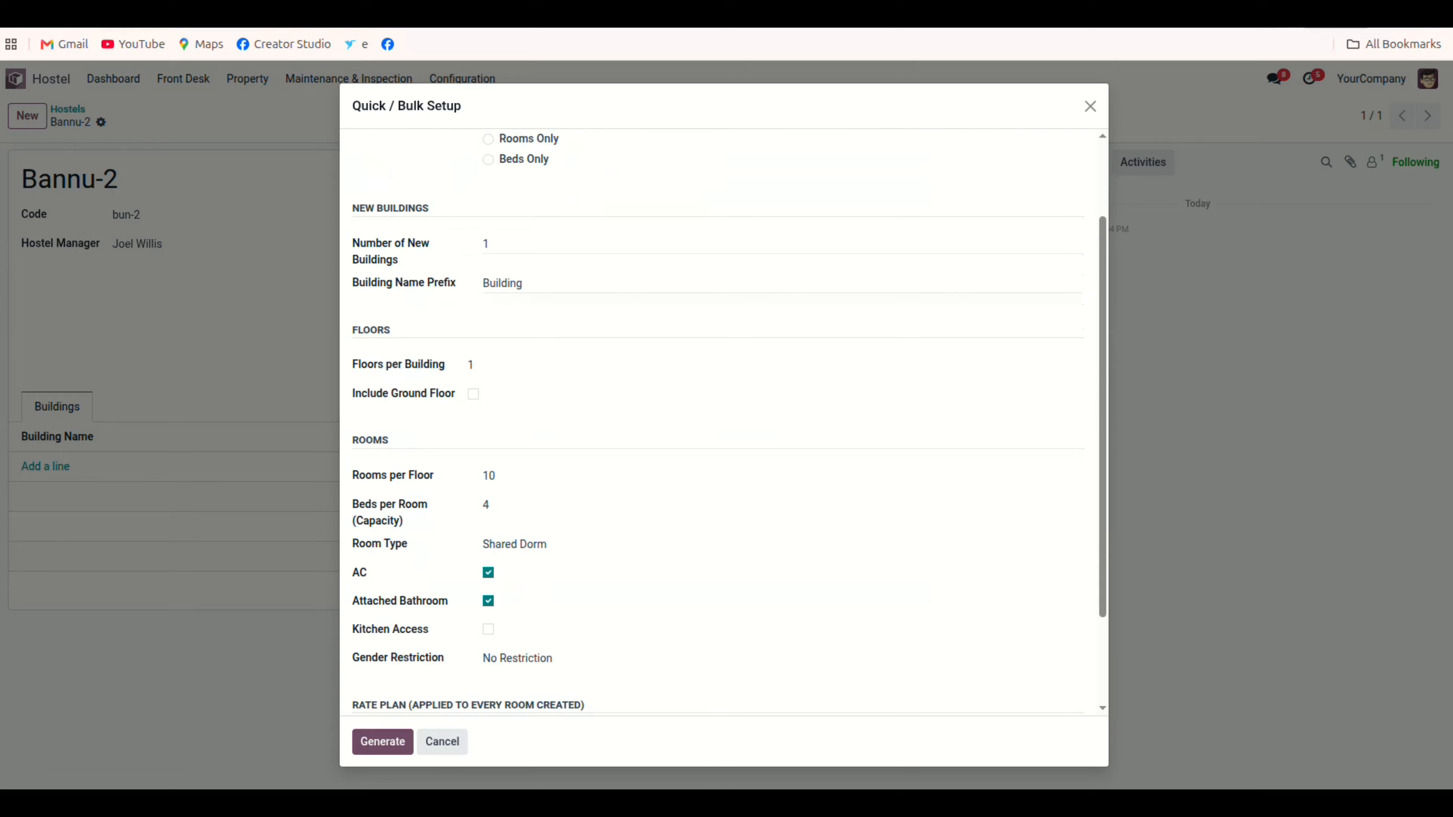
pyautogui.scroll(-2, 475, 275)
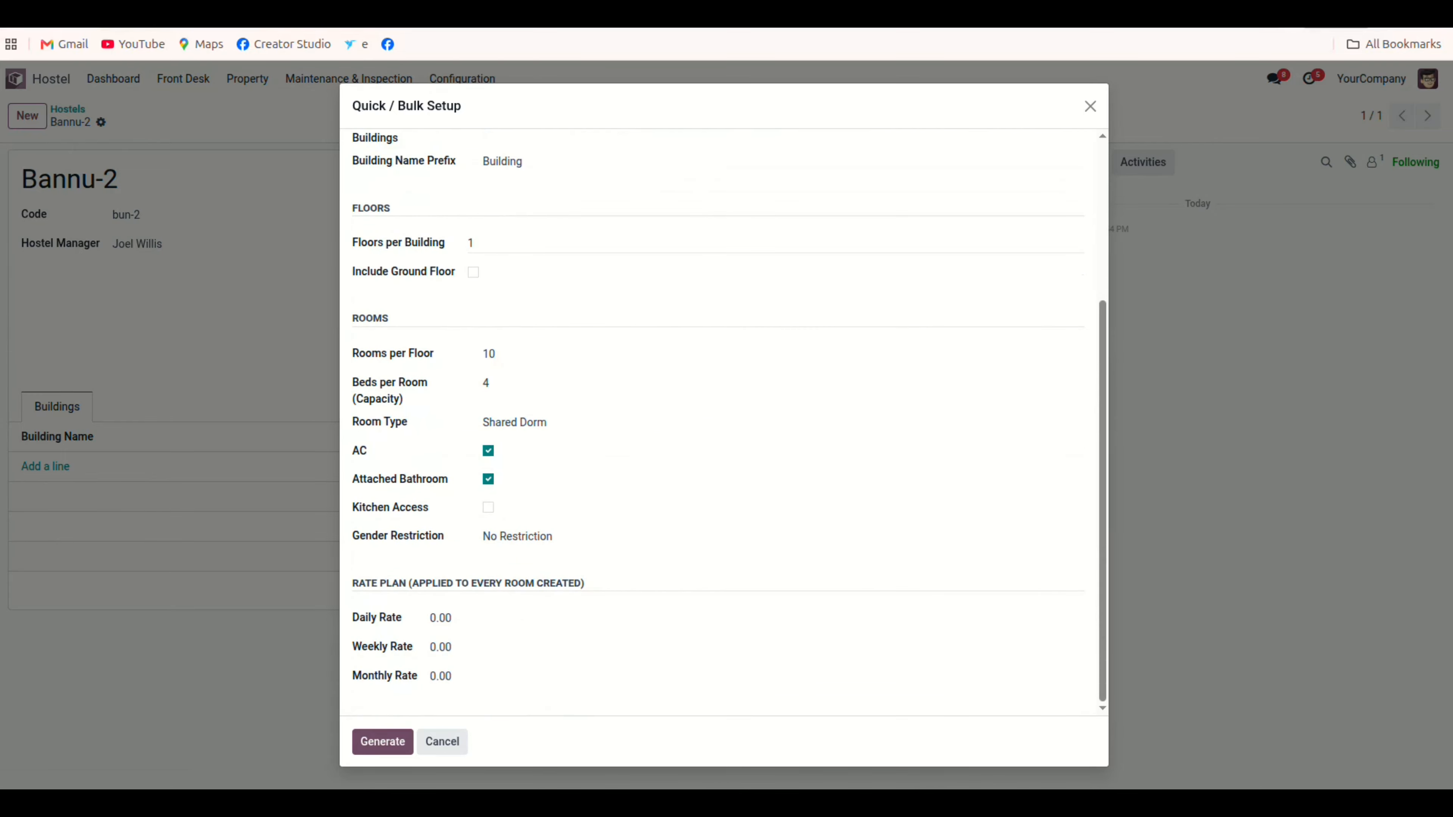
pyautogui.click(487, 244)
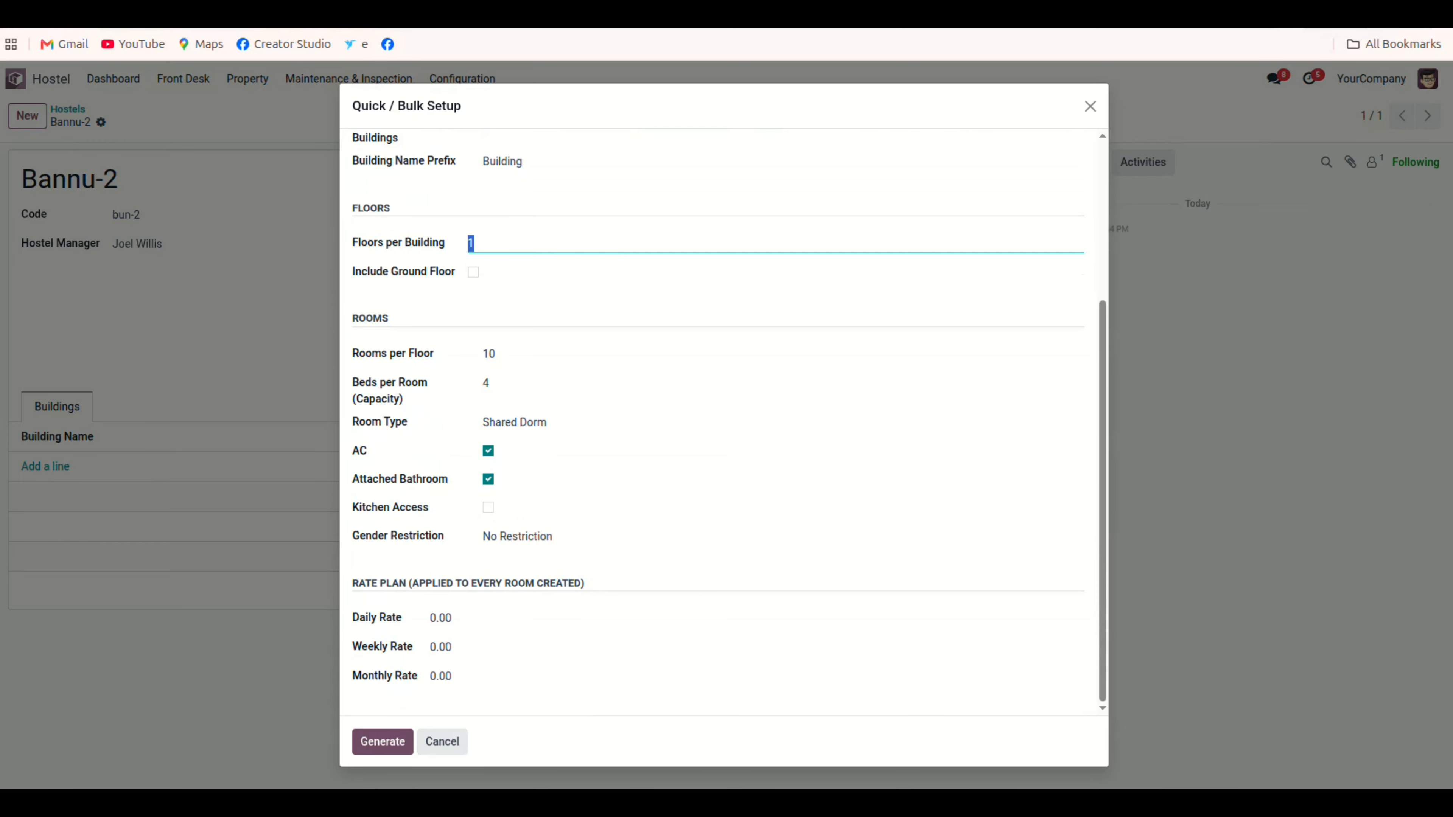
pyautogui.write('3')
# Set the rate plan to 250 daily, 700 weekly and 1500 monthly, and generate the full setup.
pyautogui.doubleClick(441, 618)
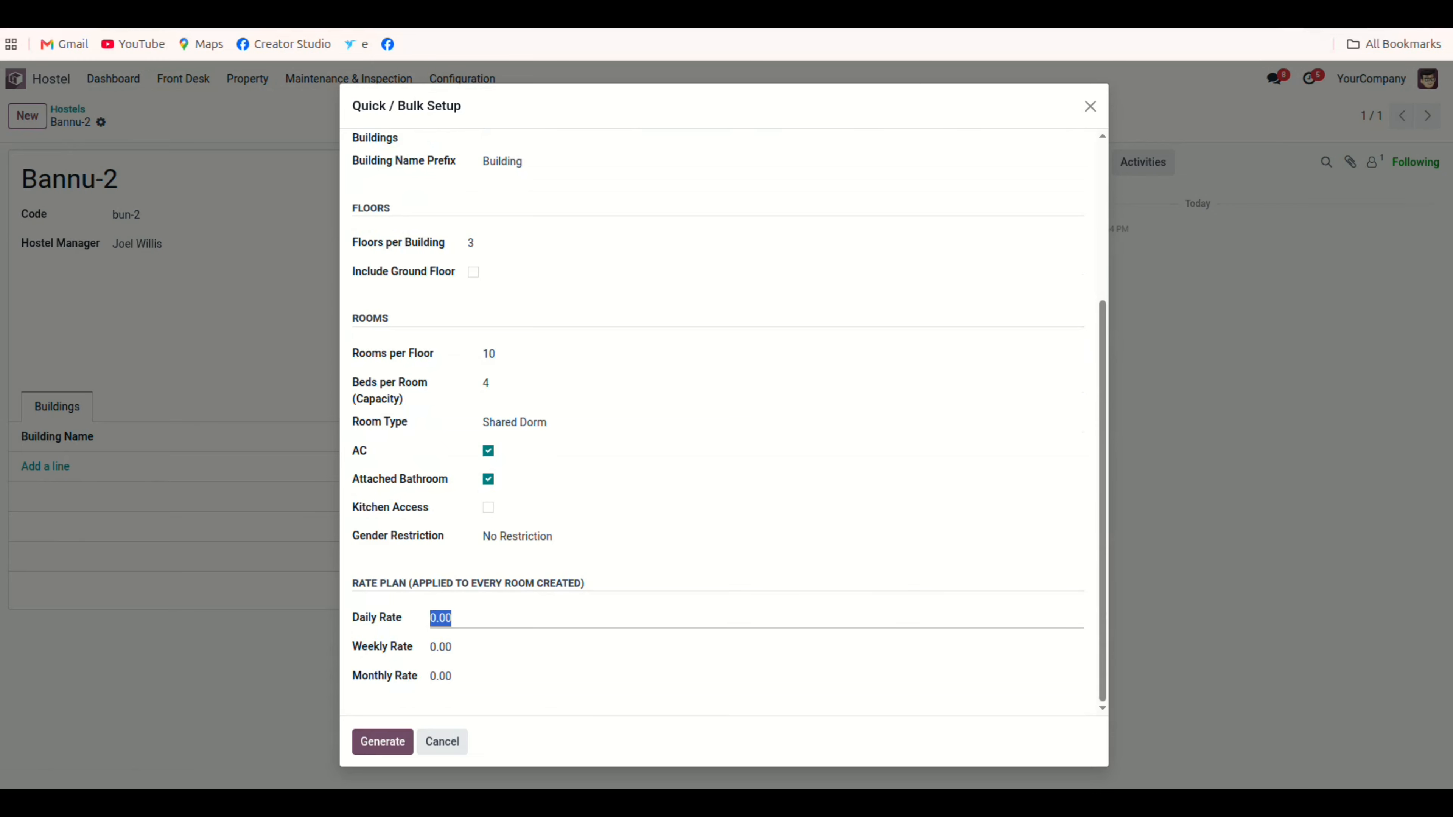
pyautogui.write('250')
pyautogui.press('Tab')
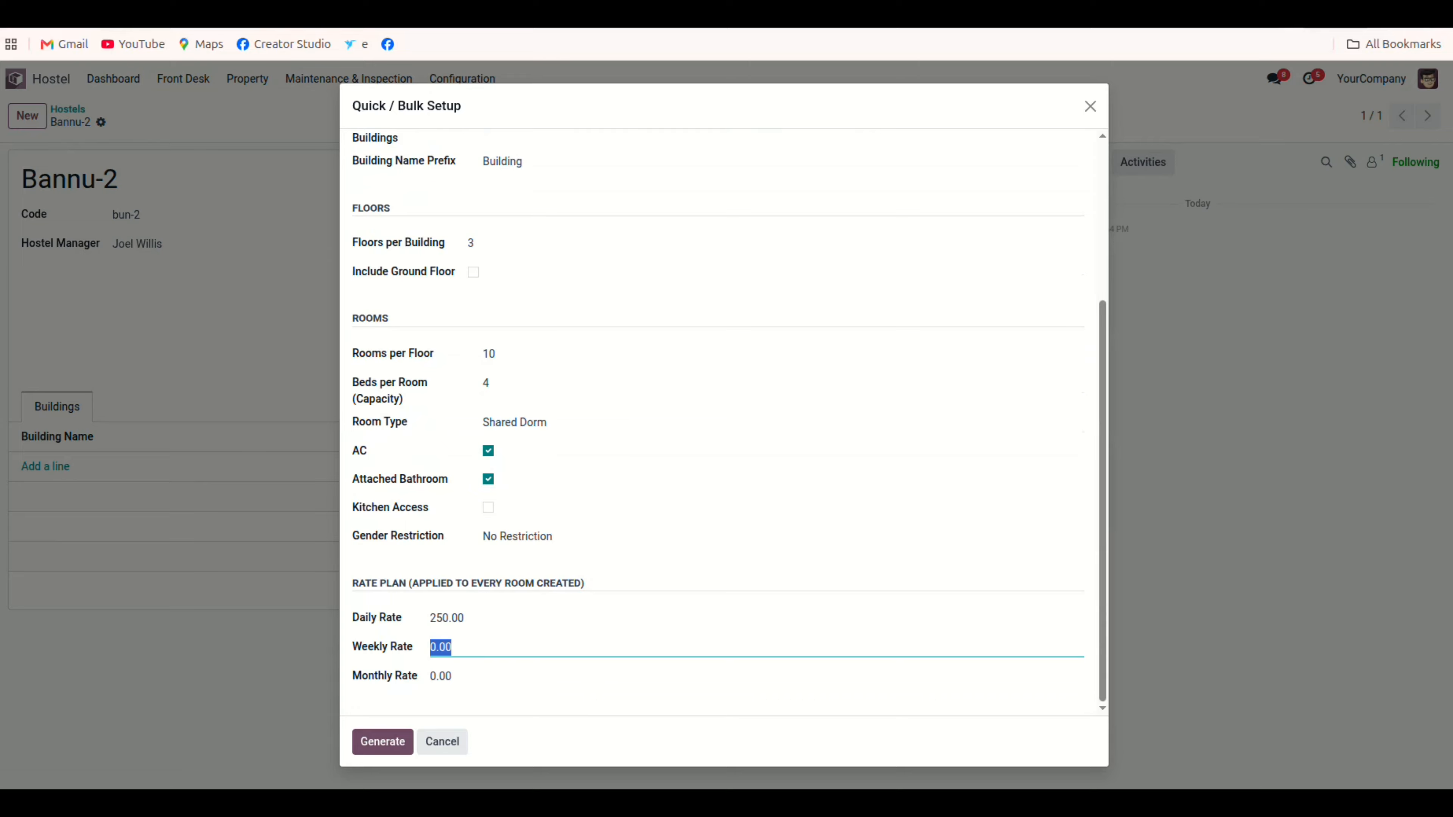
pyautogui.write('700')
pyautogui.press('Tab')
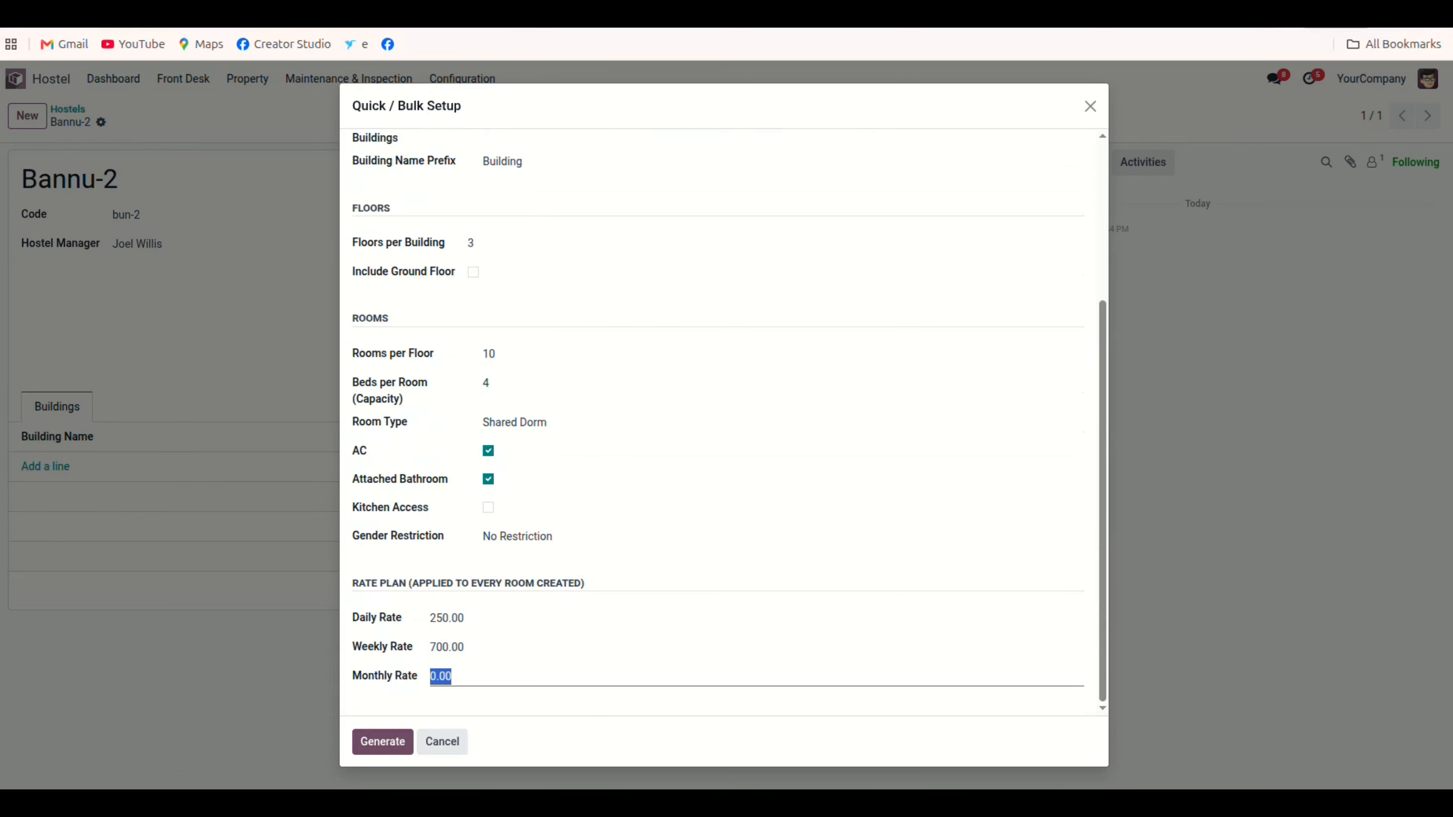
pyautogui.write('1500')
pyautogui.click(382, 741)
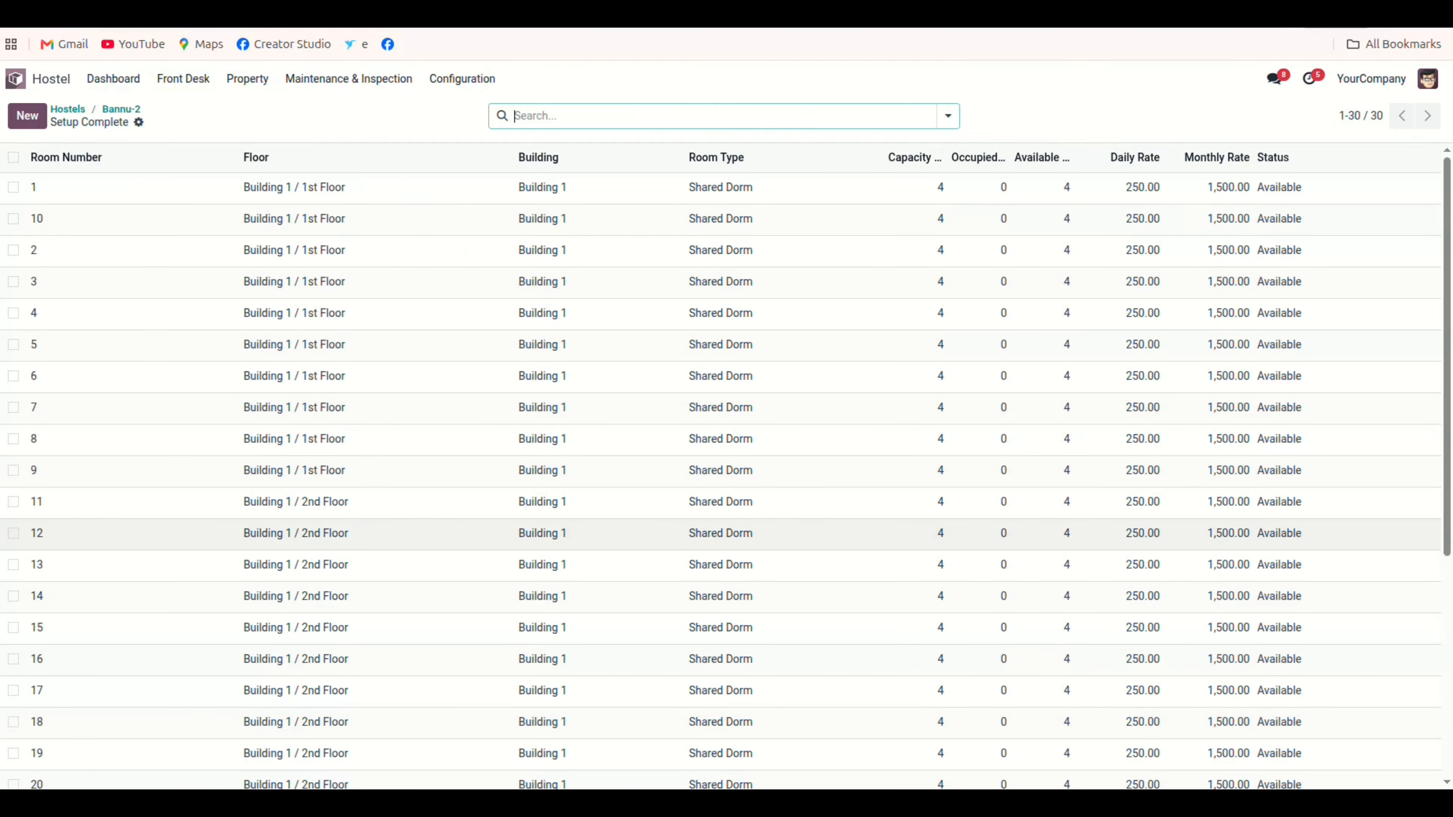
# Review the list of generated rooms and return to the dashboard to check the updated totals.
pyautogui.scroll(-5, 725, 503)
pyautogui.scroll(5, 725, 503)
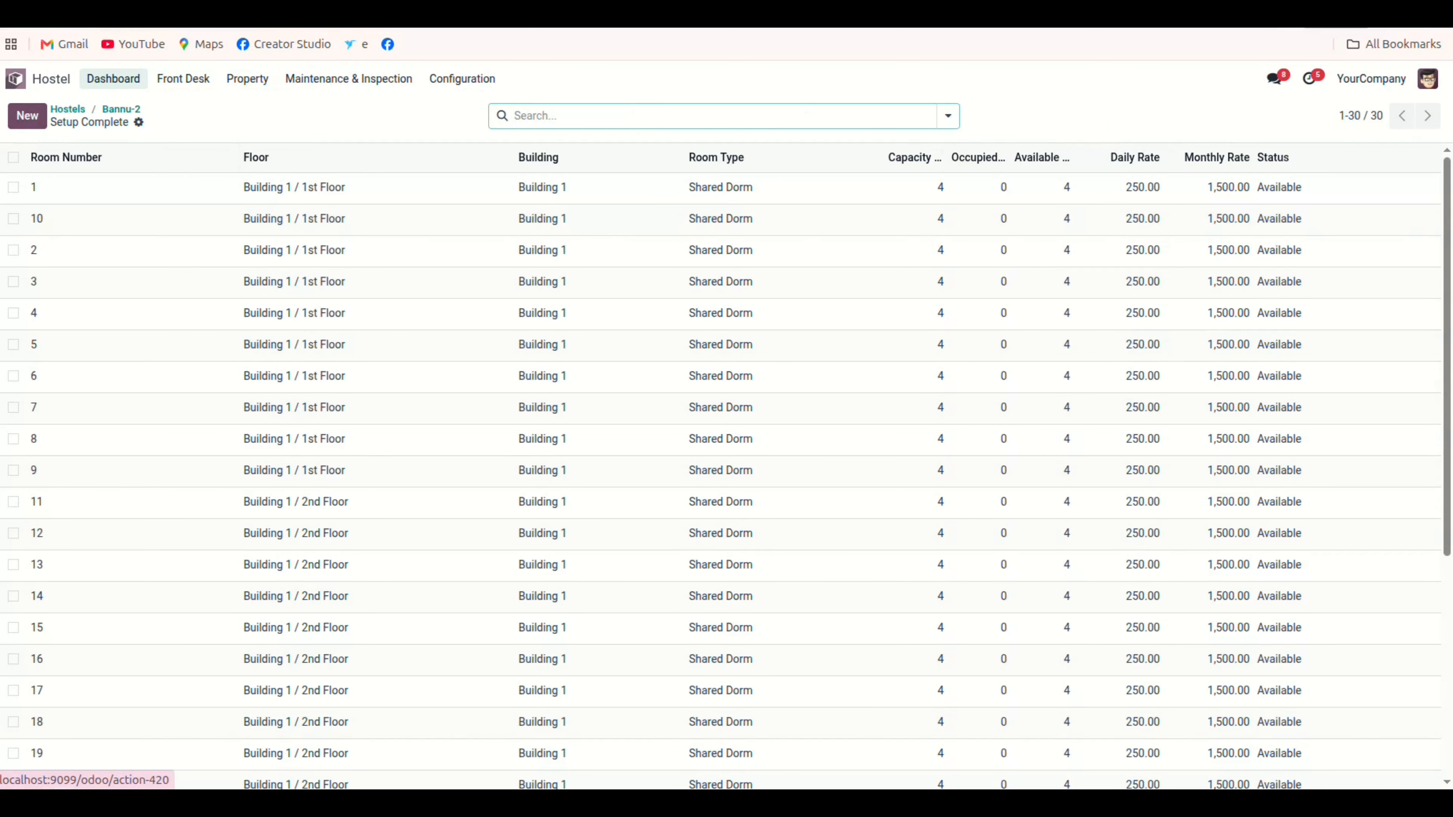
pyautogui.click(113, 78)
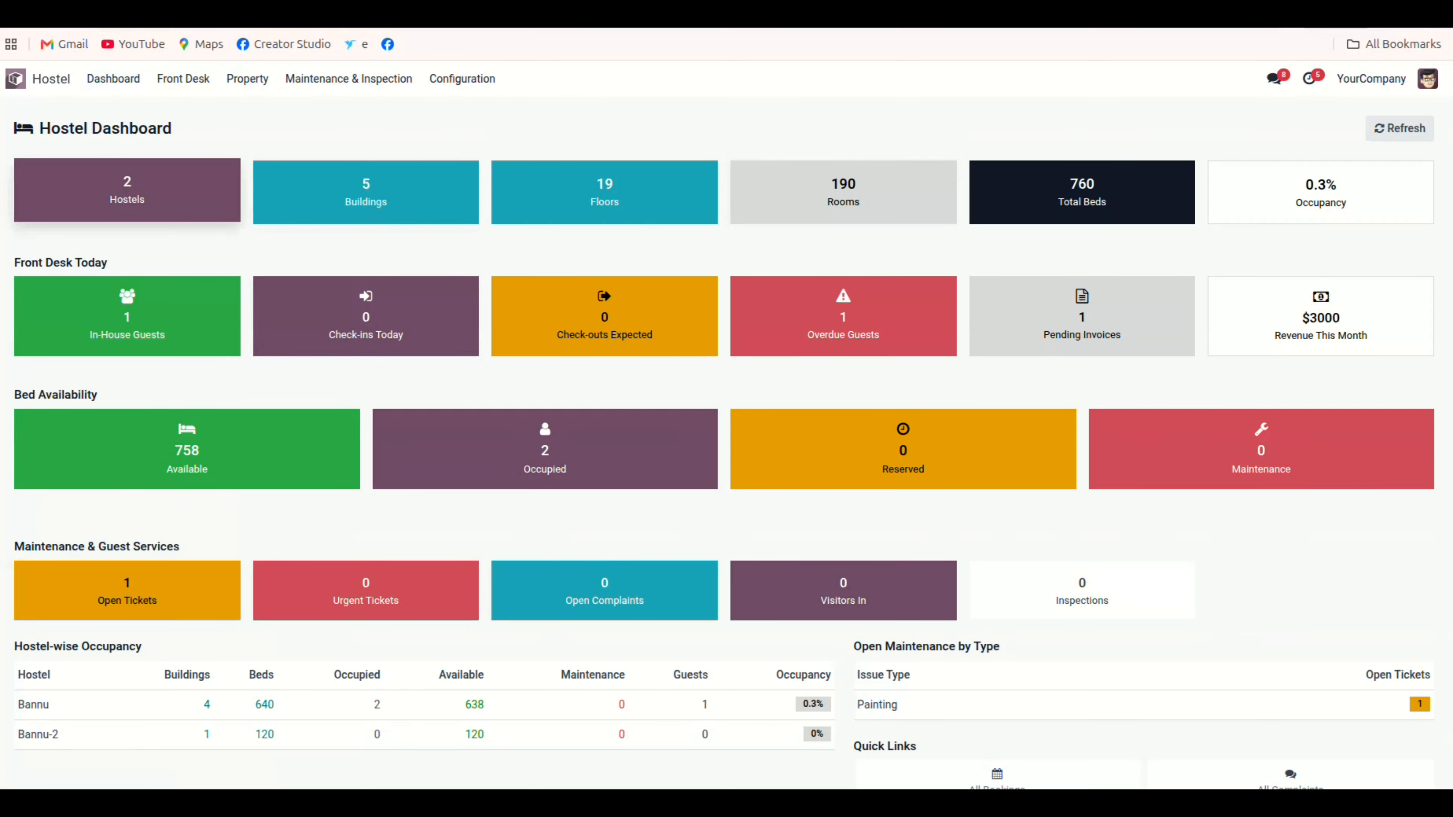
# View the Bannu-2 hostel record and open its Building 1 to examine the floors.
pyautogui.click(127, 190)
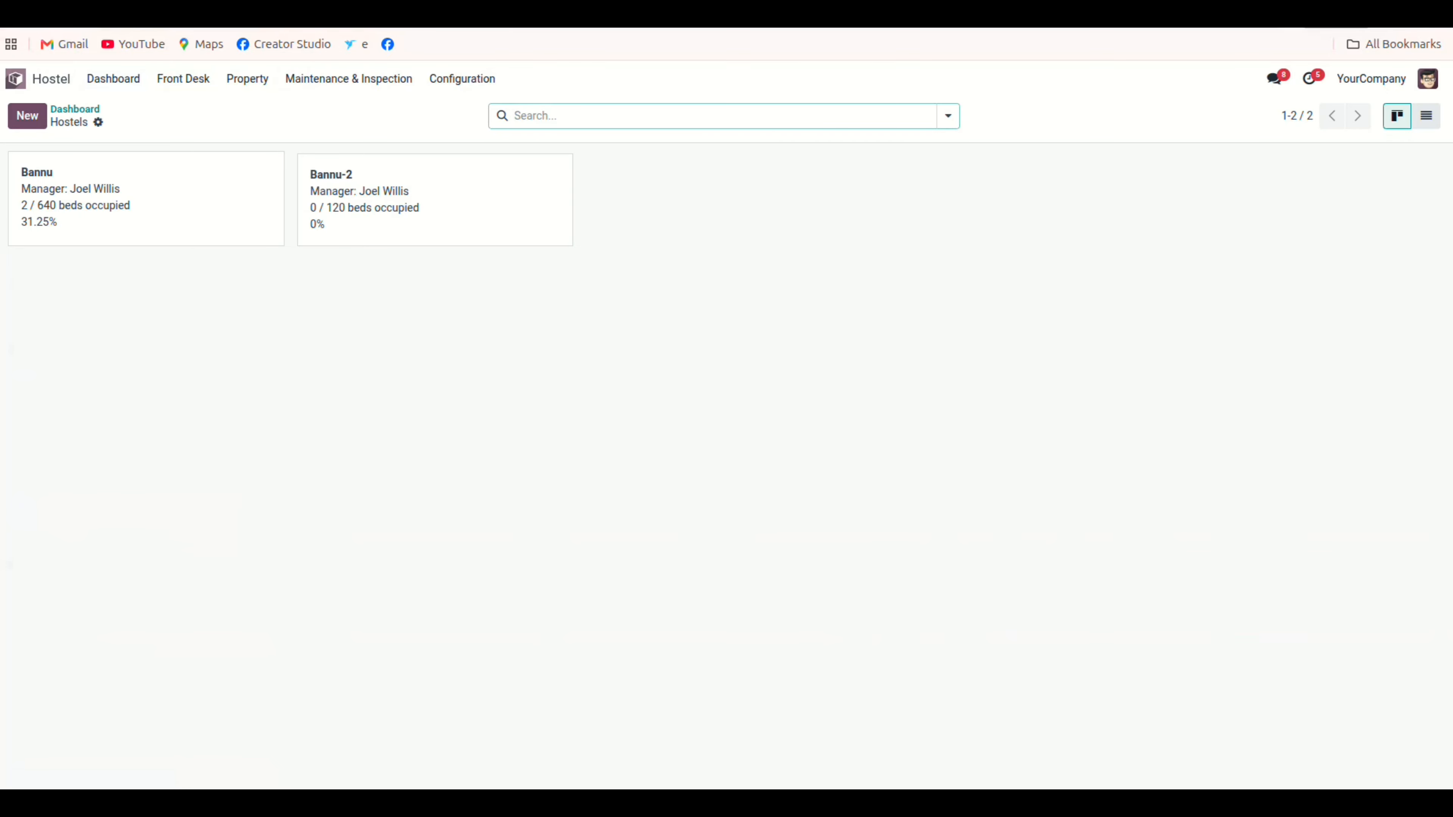
pyautogui.click(435, 200)
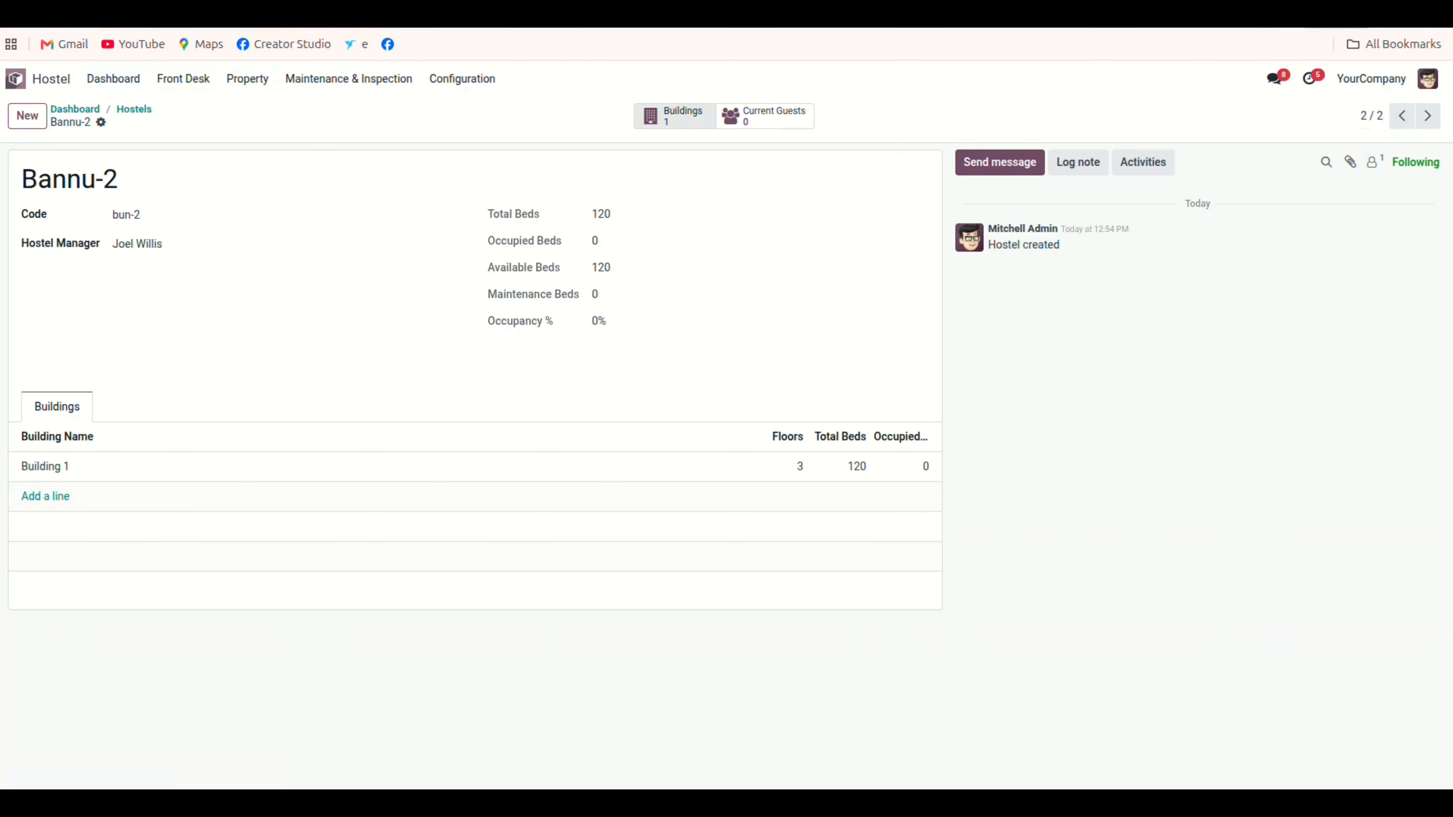
pyautogui.click(674, 116)
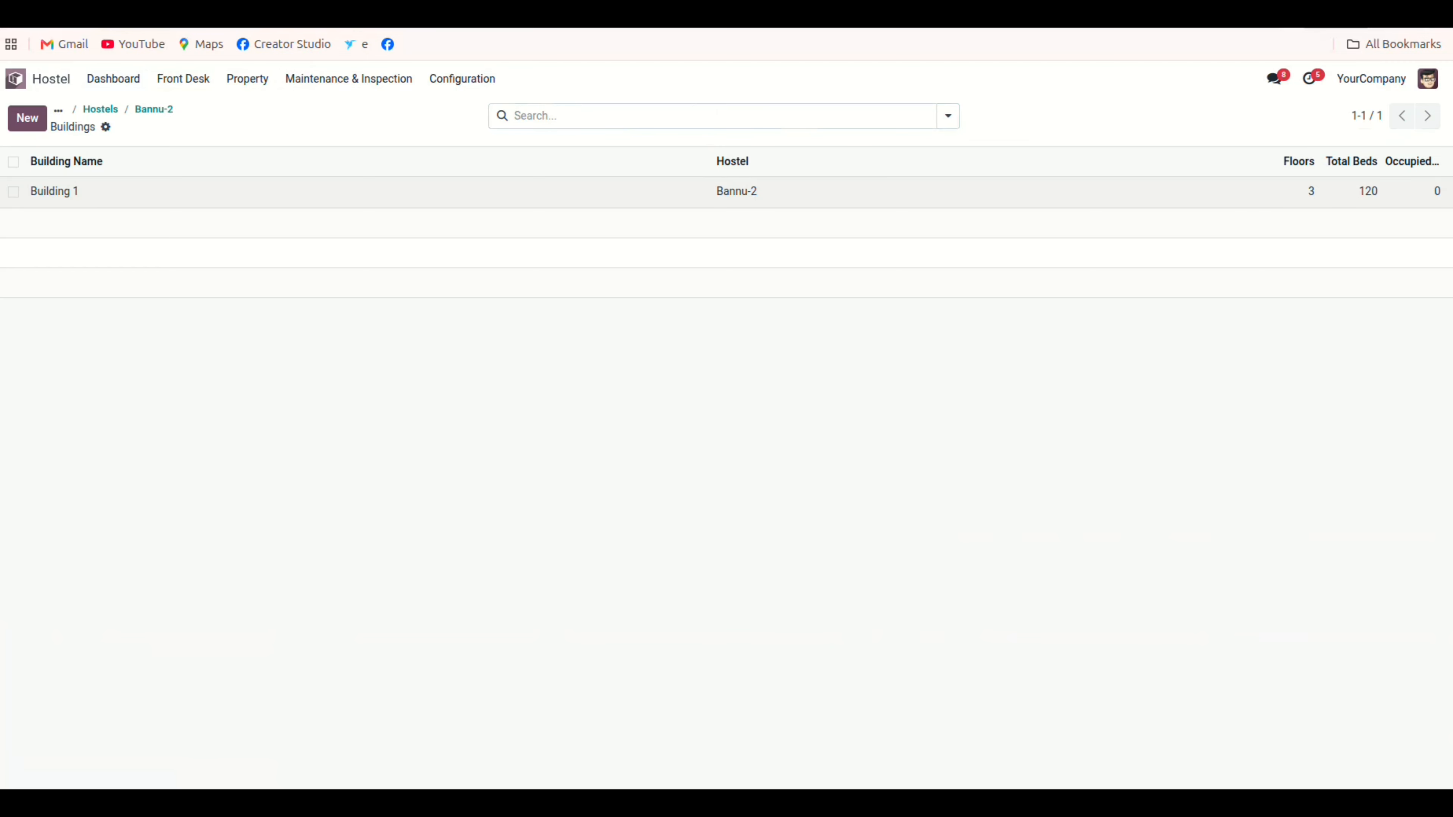
pyautogui.click(598, 191)
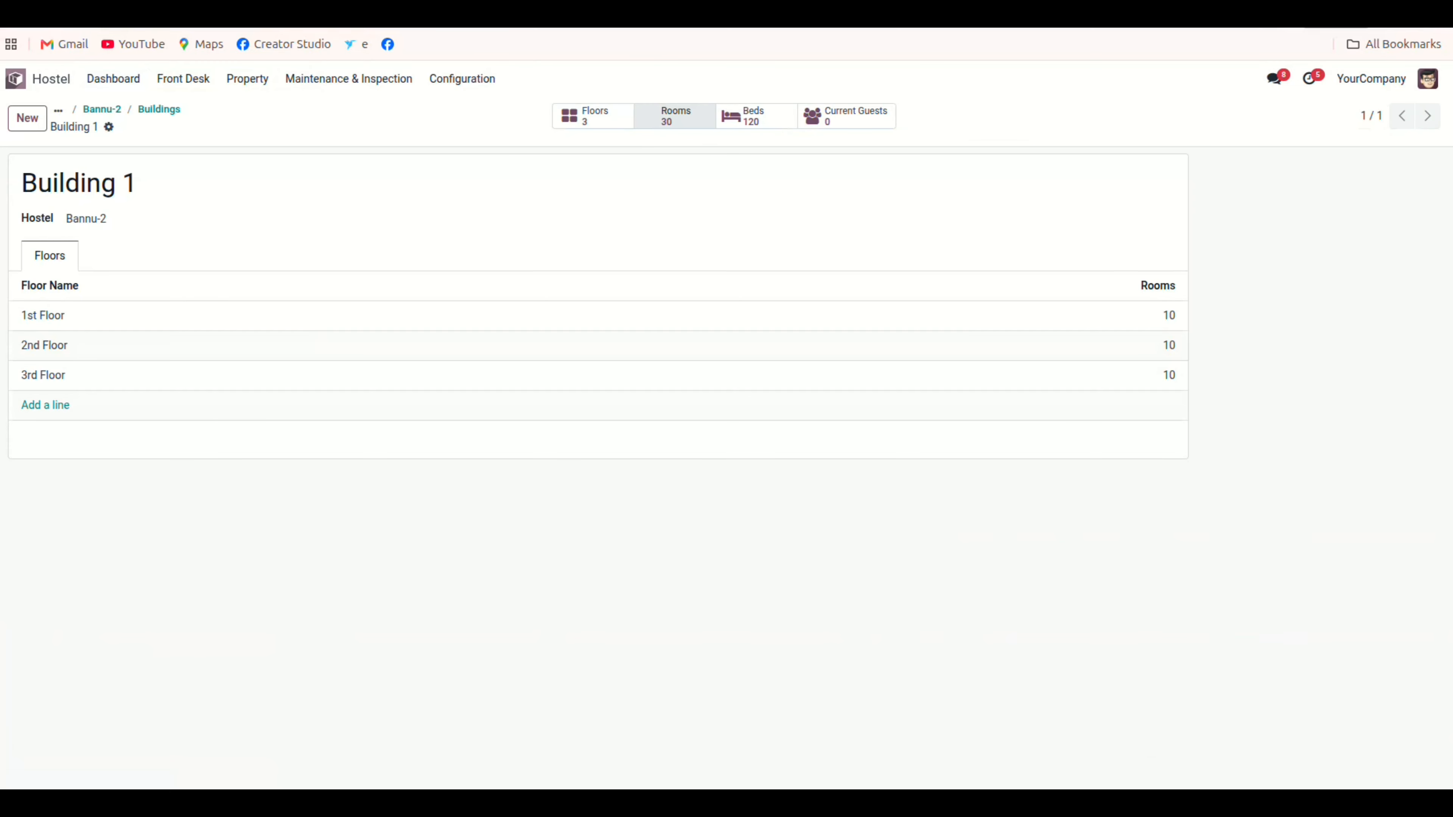
# Examine Building 1's rooms and the details, rates and beds of room 1, and return to the Bannu-2 record.
pyautogui.click(675, 116)
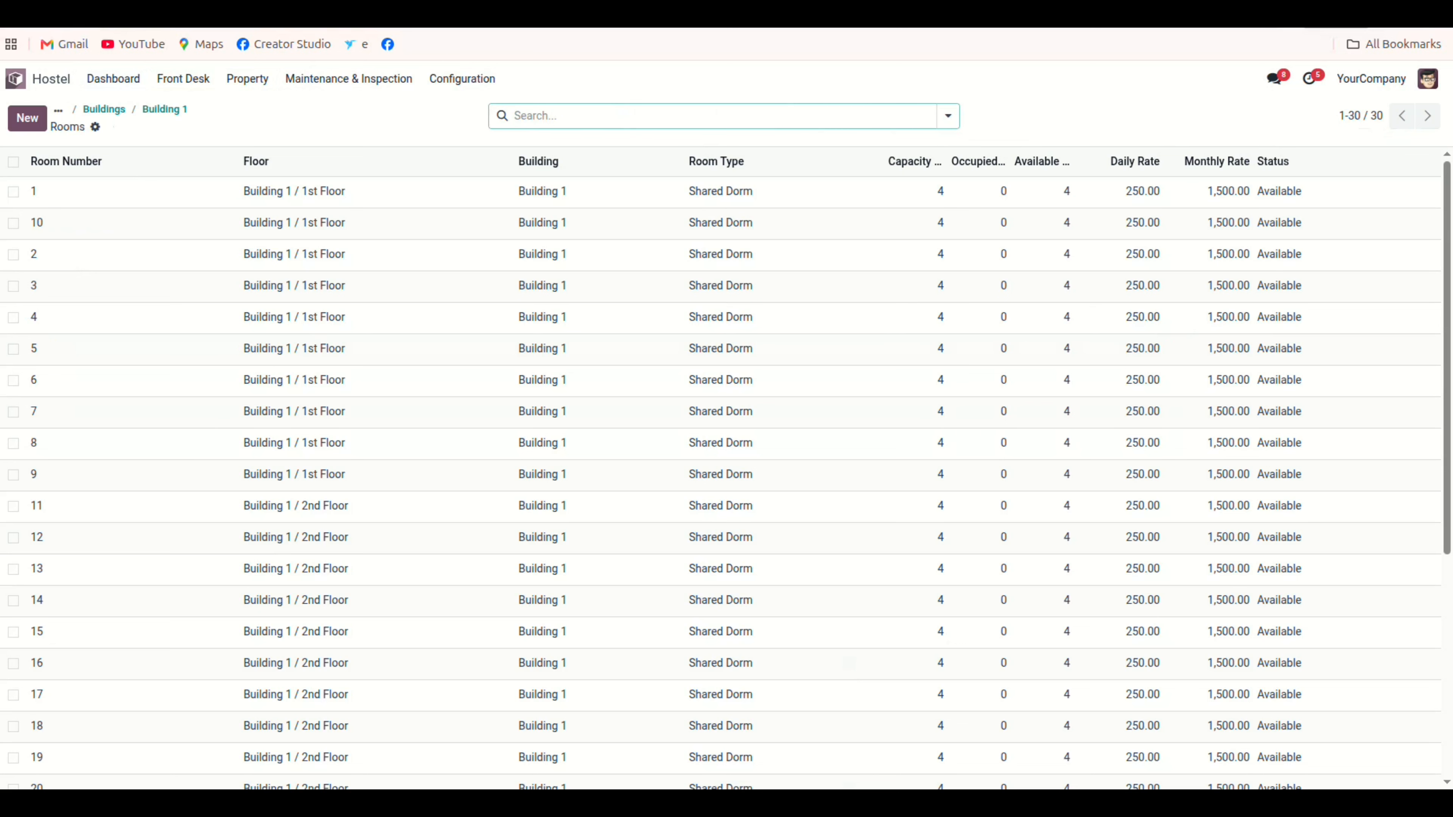
pyautogui.click(629, 192)
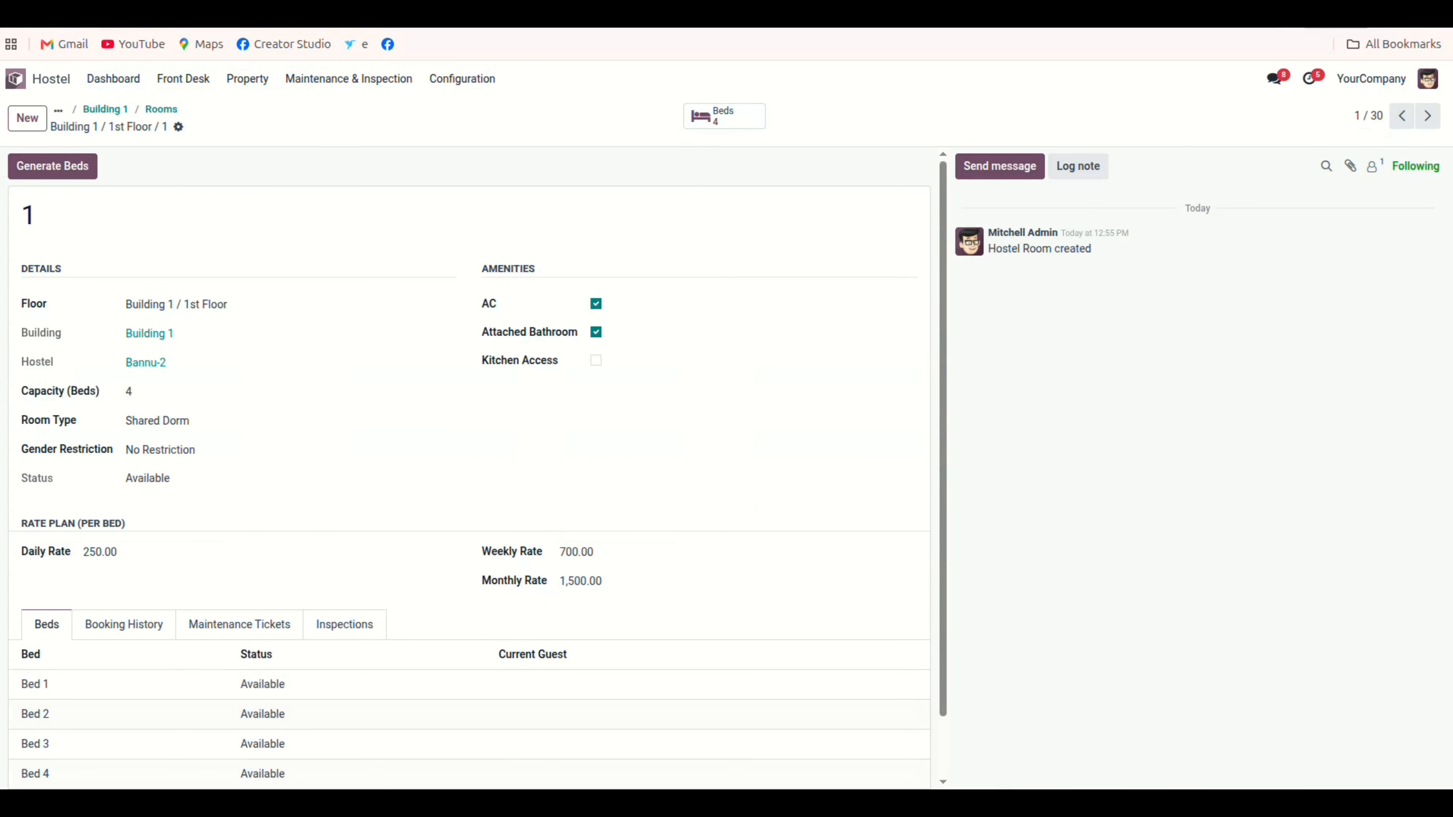
pyautogui.scroll(-1, 400, 401)
pyautogui.scroll(1, 400, 400)
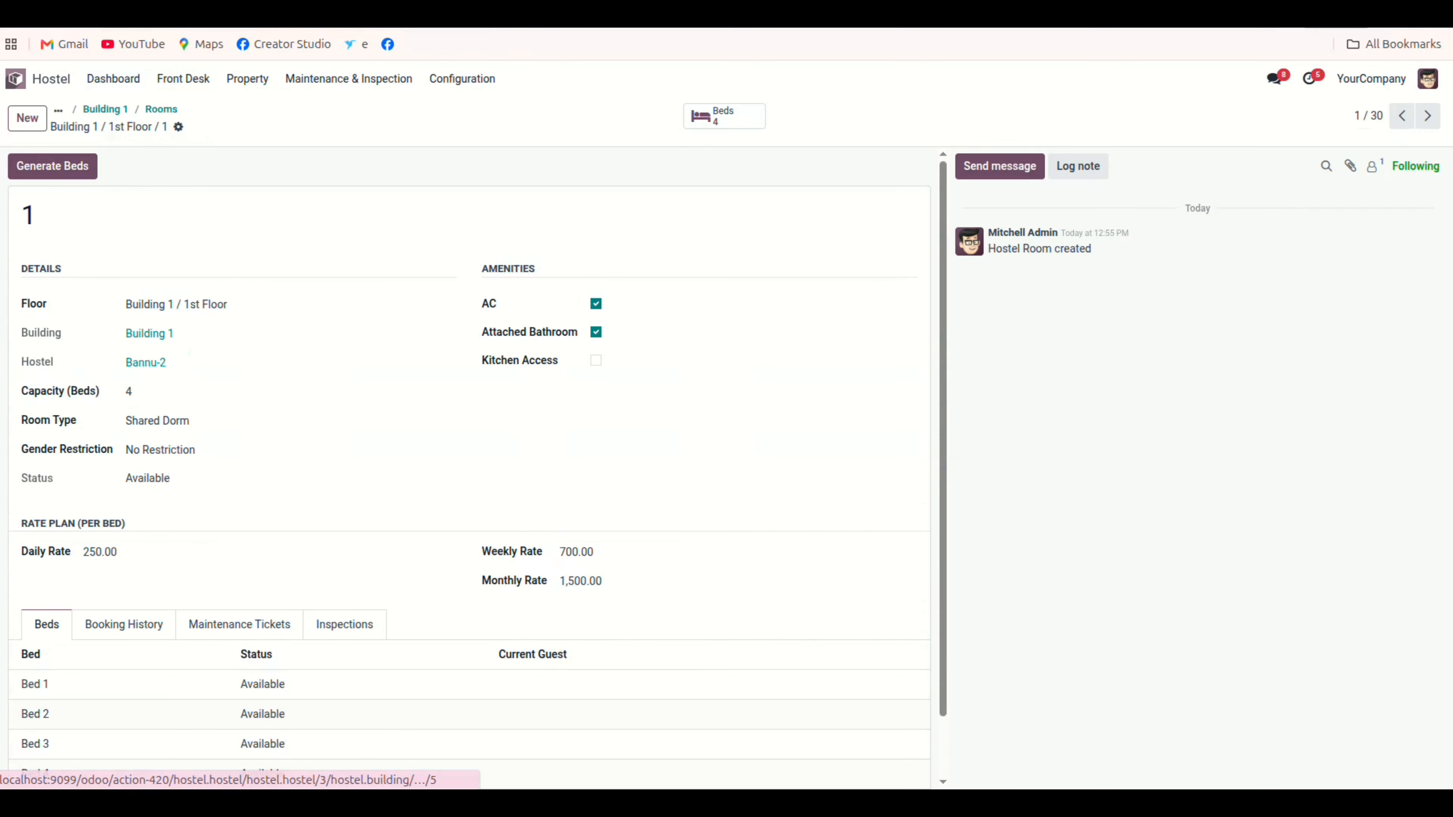
pyautogui.click(105, 109)
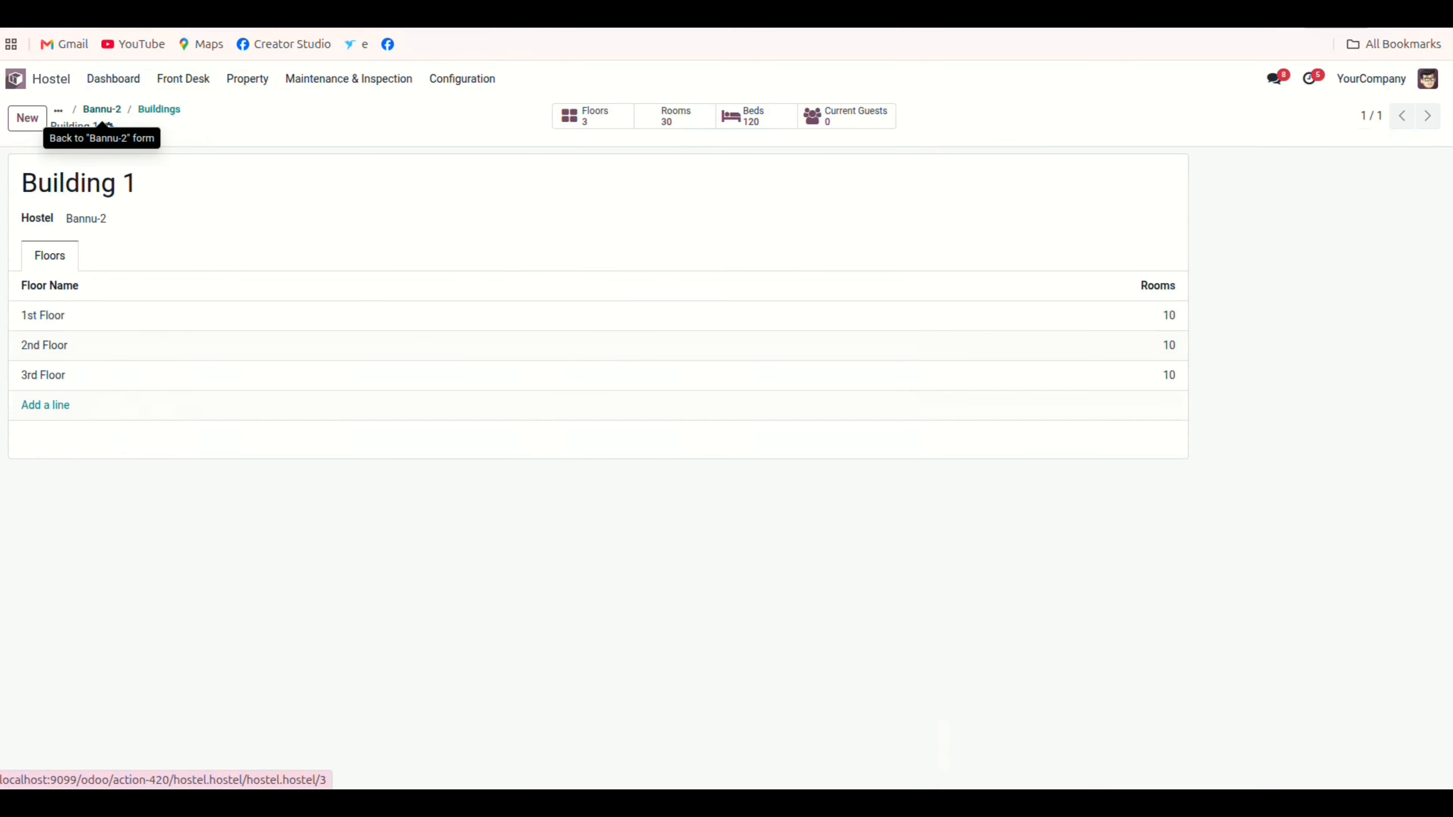
pyautogui.click(102, 109)
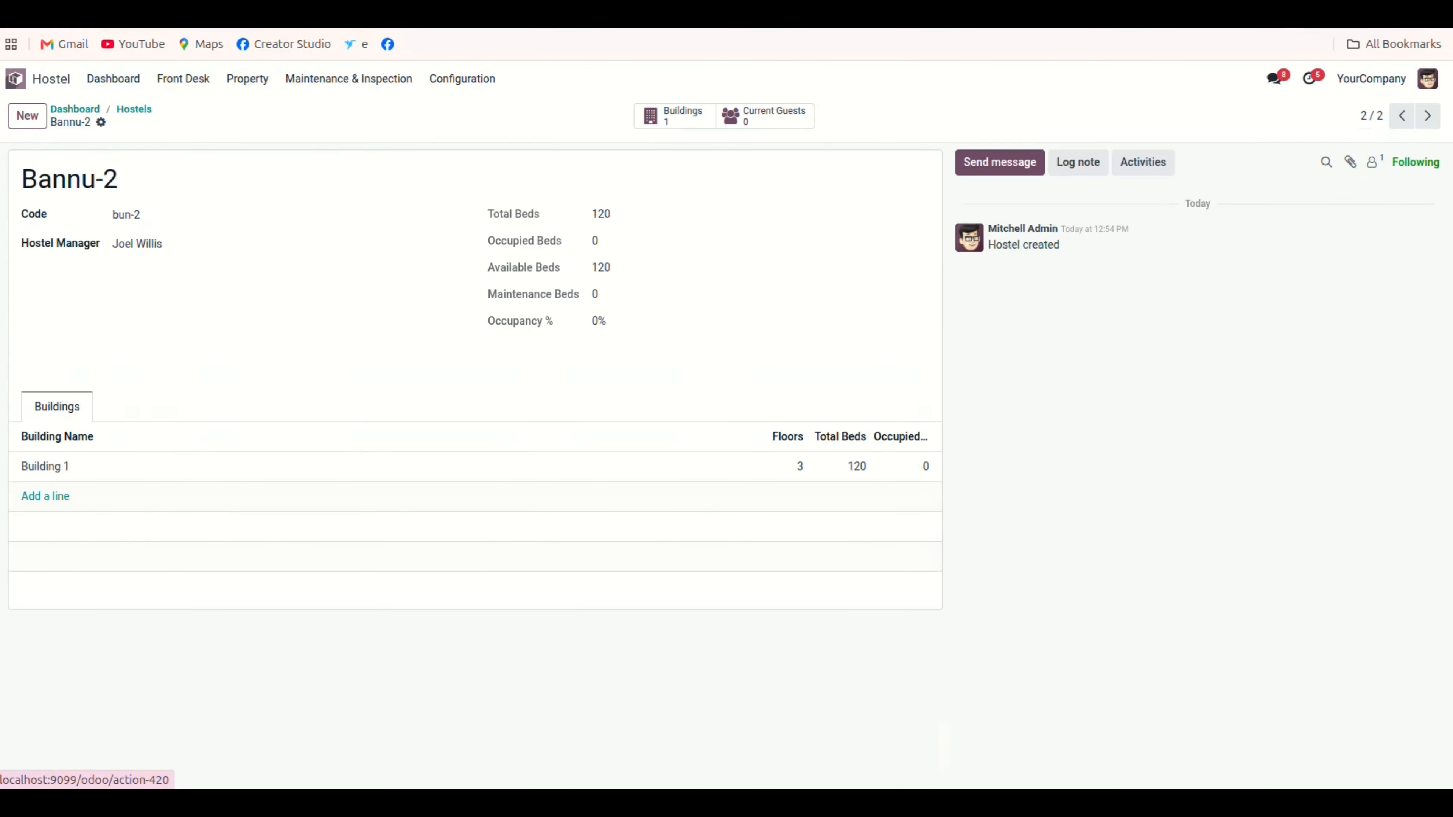
# Start a new front desk booking and create a new guest for it by entering the guest's name.
pyautogui.click(183, 79)
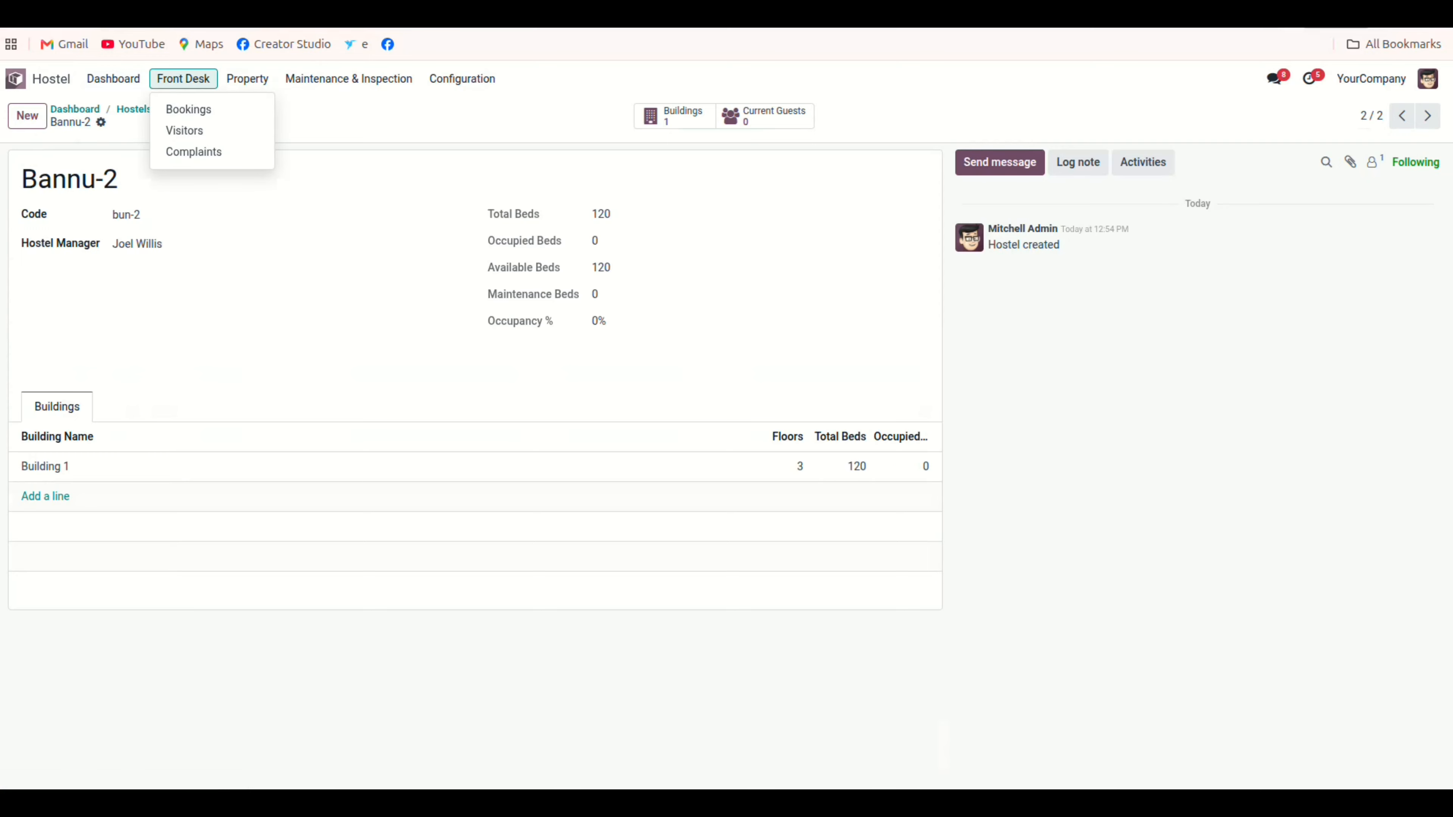
pyautogui.click(188, 108)
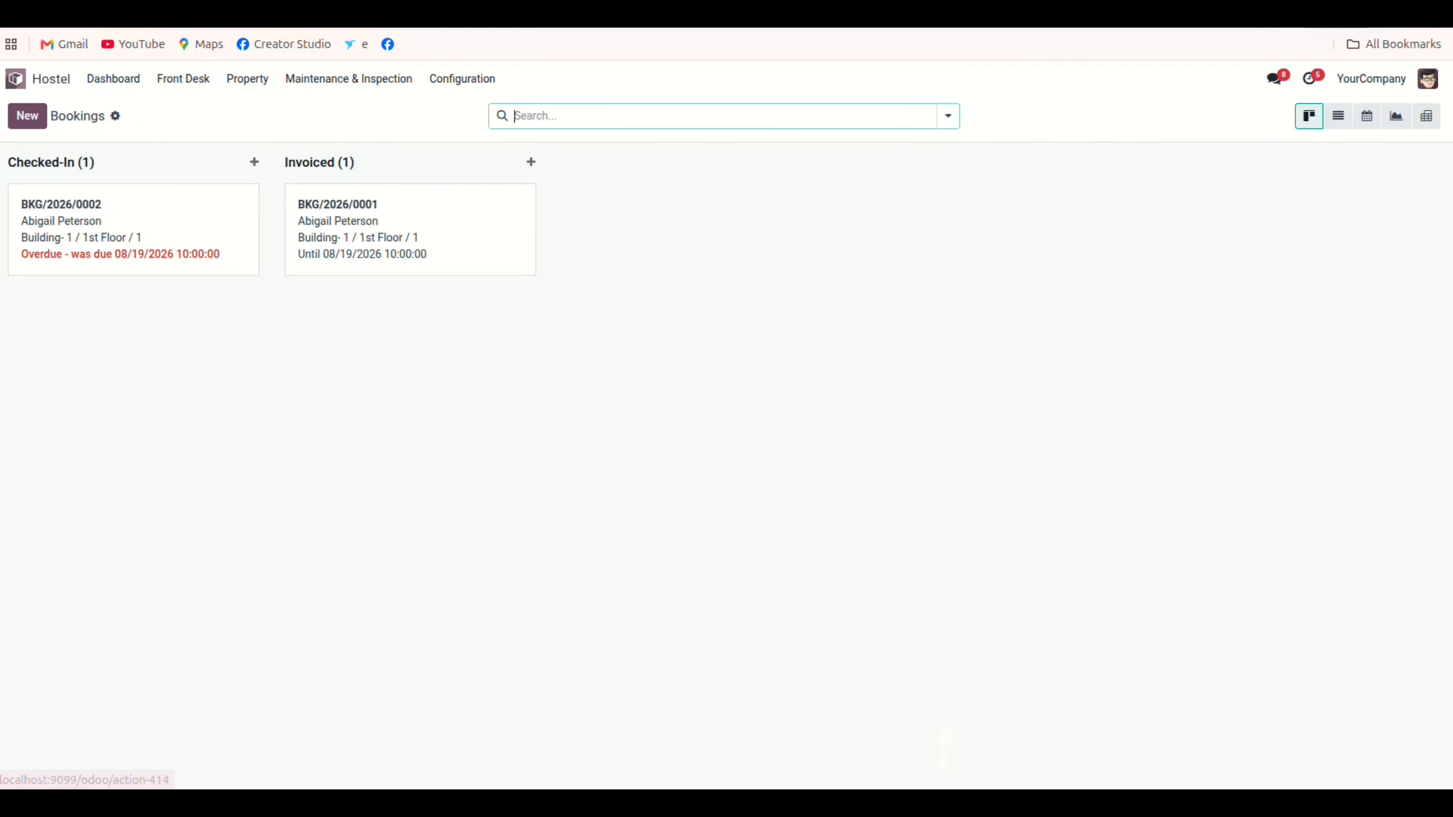
pyautogui.click(27, 116)
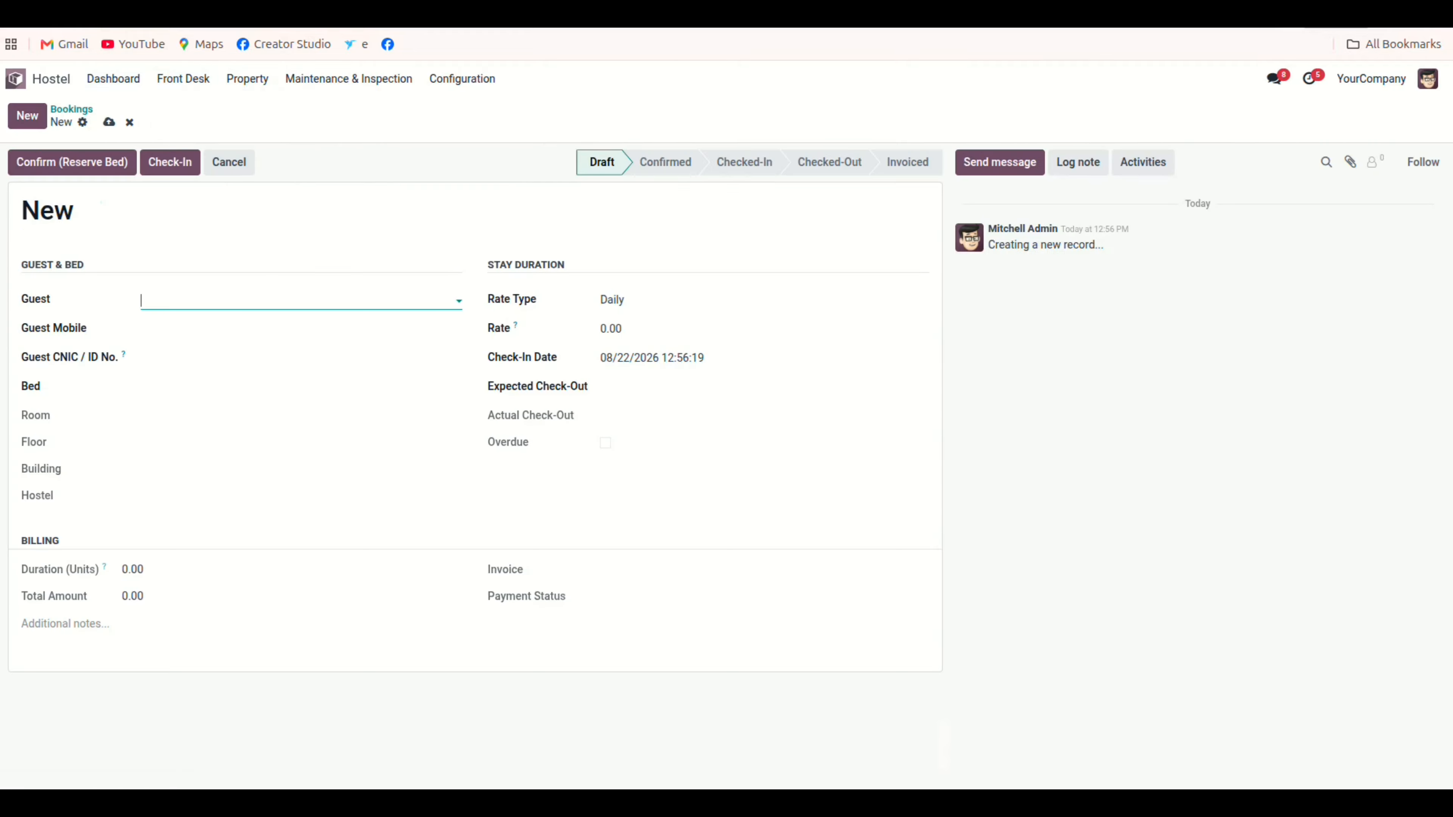
pyautogui.click(241, 301)
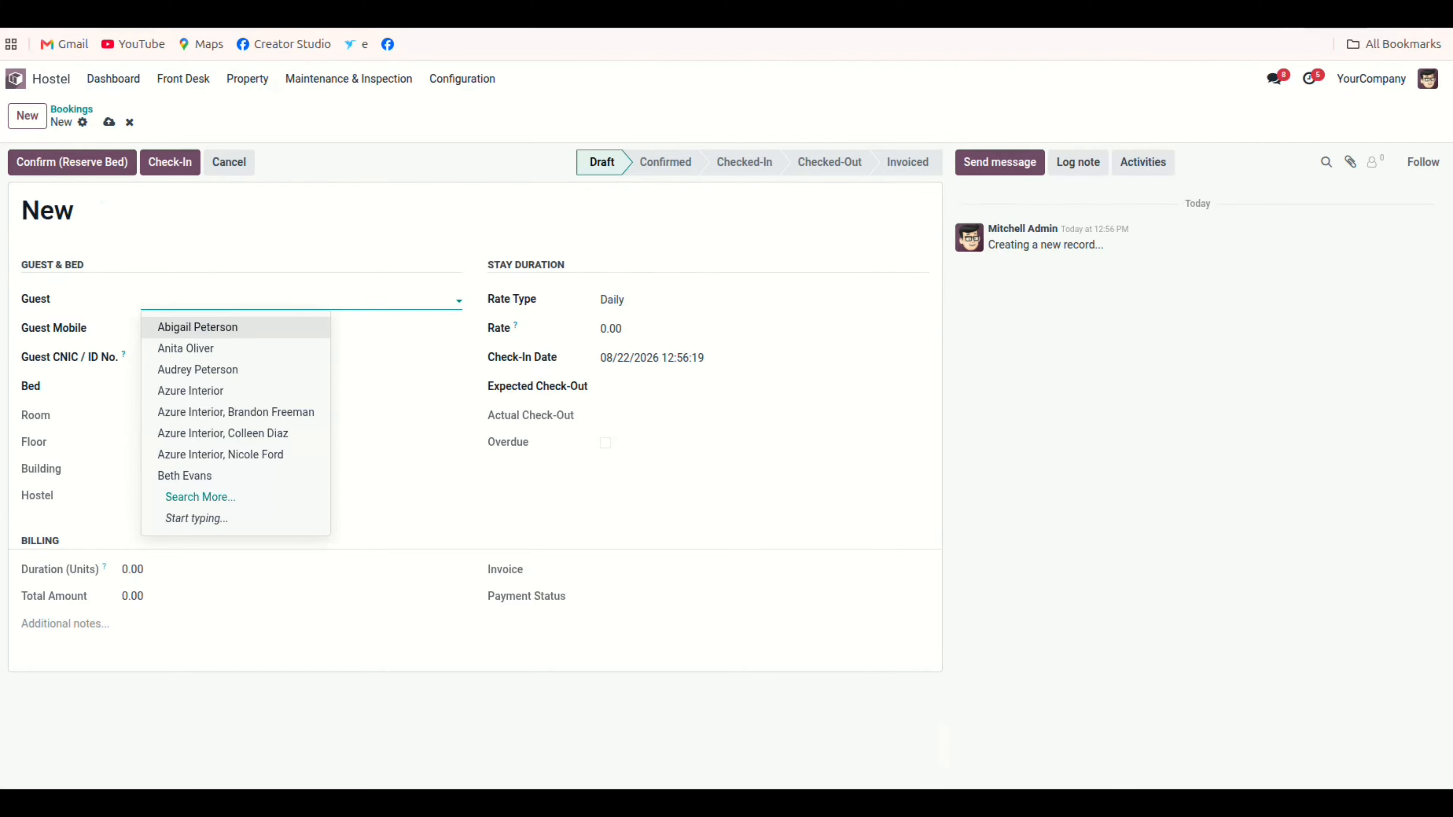
pyautogui.write('Asi')
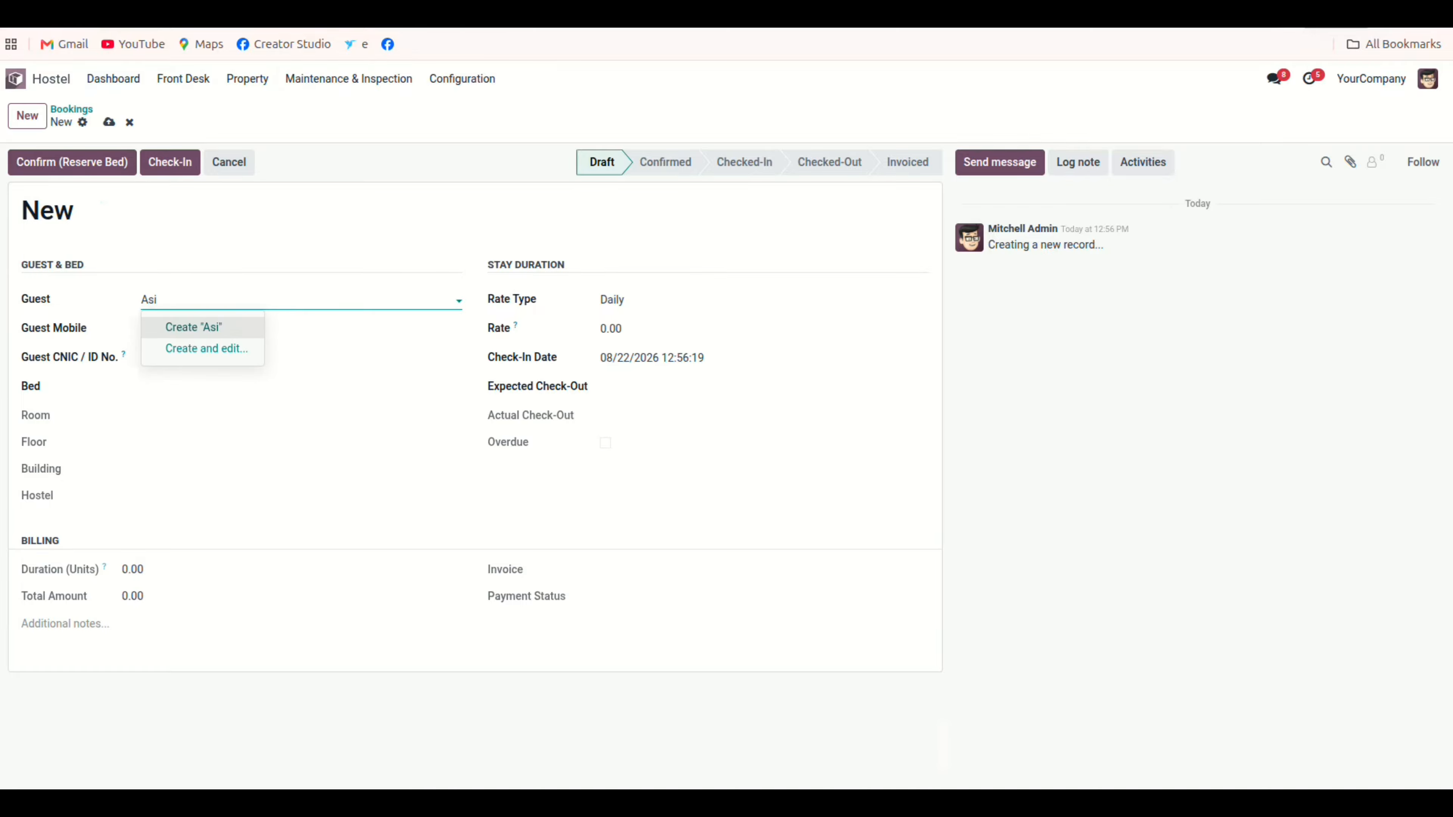
pyautogui.write('e')
pyautogui.press('BackSpace')
pyautogui.write('m')
pyautogui.click(197, 327)
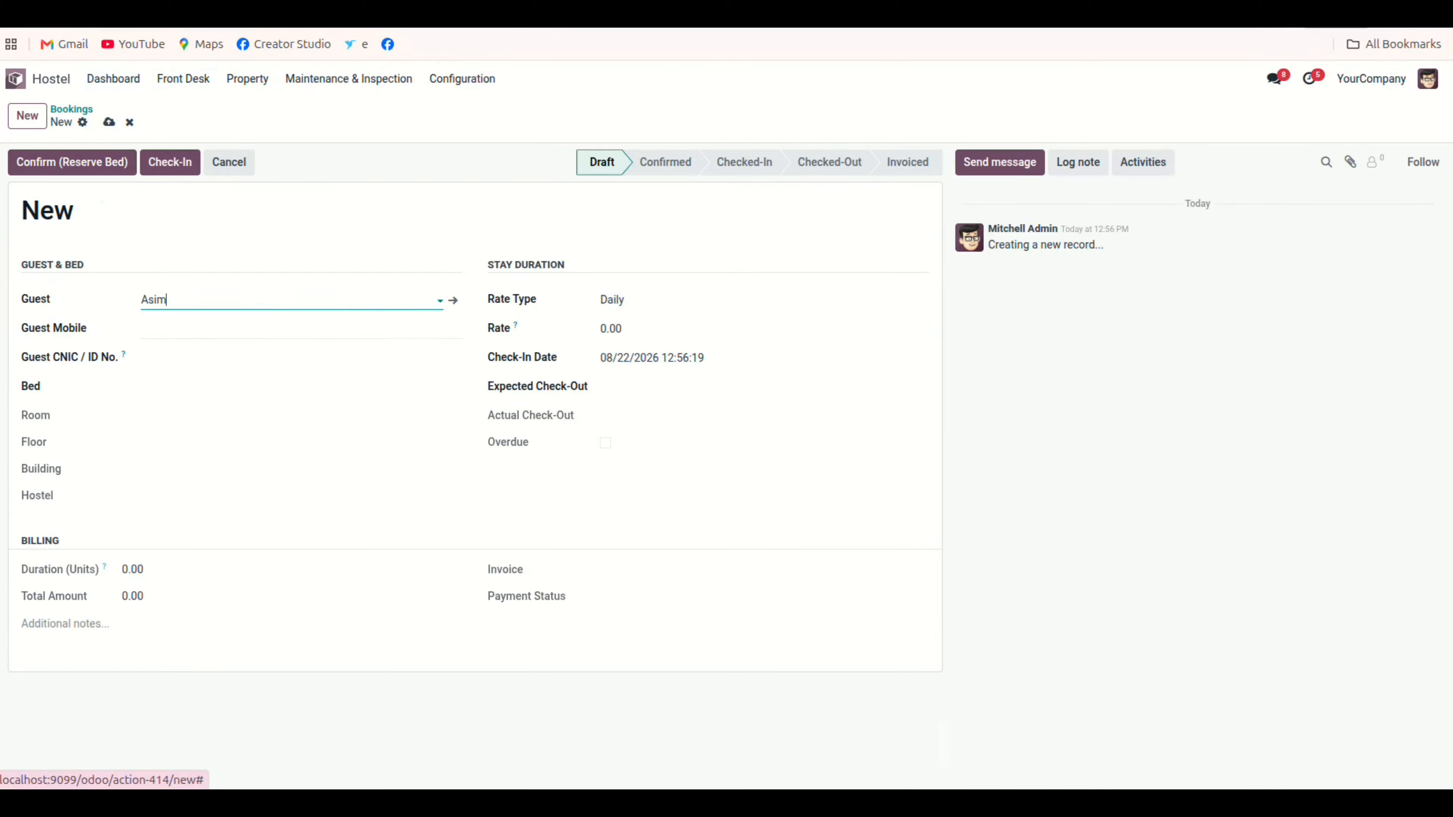
# Fill in the guest's mobile number and CNIC / ID number on the booking.
pyautogui.click(197, 328)
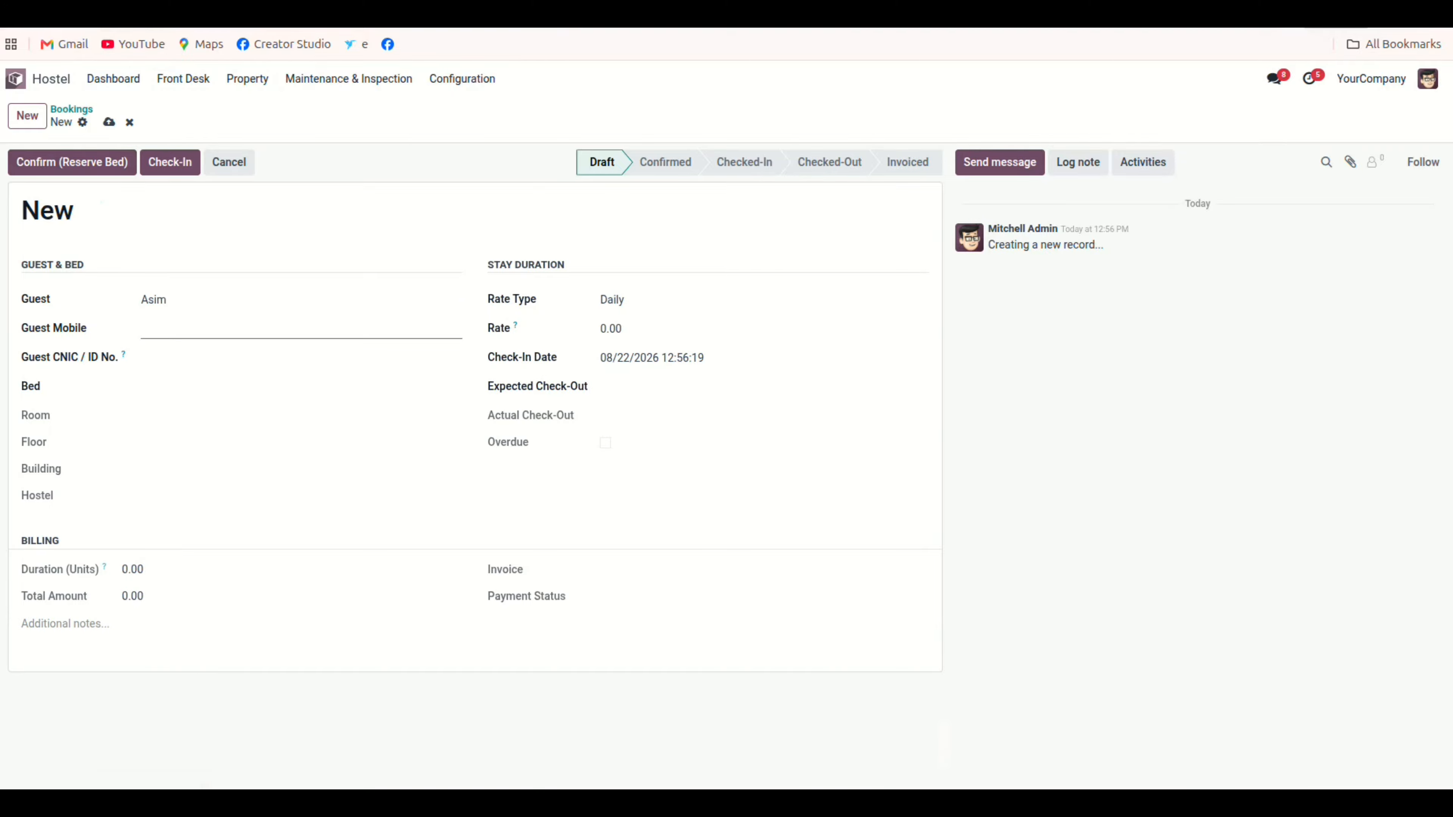
pyautogui.write('356464746')
pyautogui.click(197, 358)
pyautogui.write('53564677')
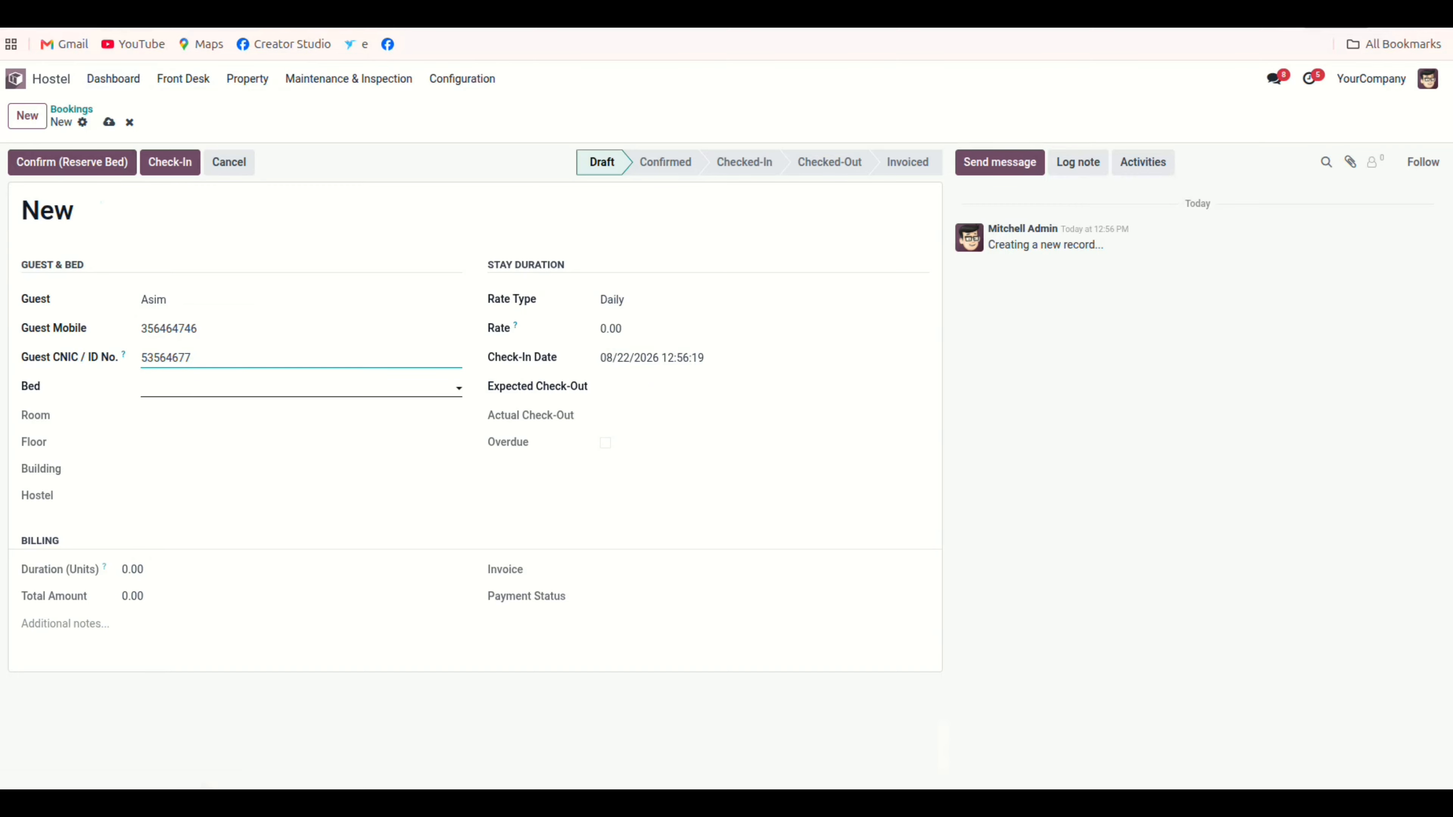
# Assign Bed 3 in room 1 on the 1st Floor of Building- 1 and set the rate type to Monthly.
pyautogui.click(241, 388)
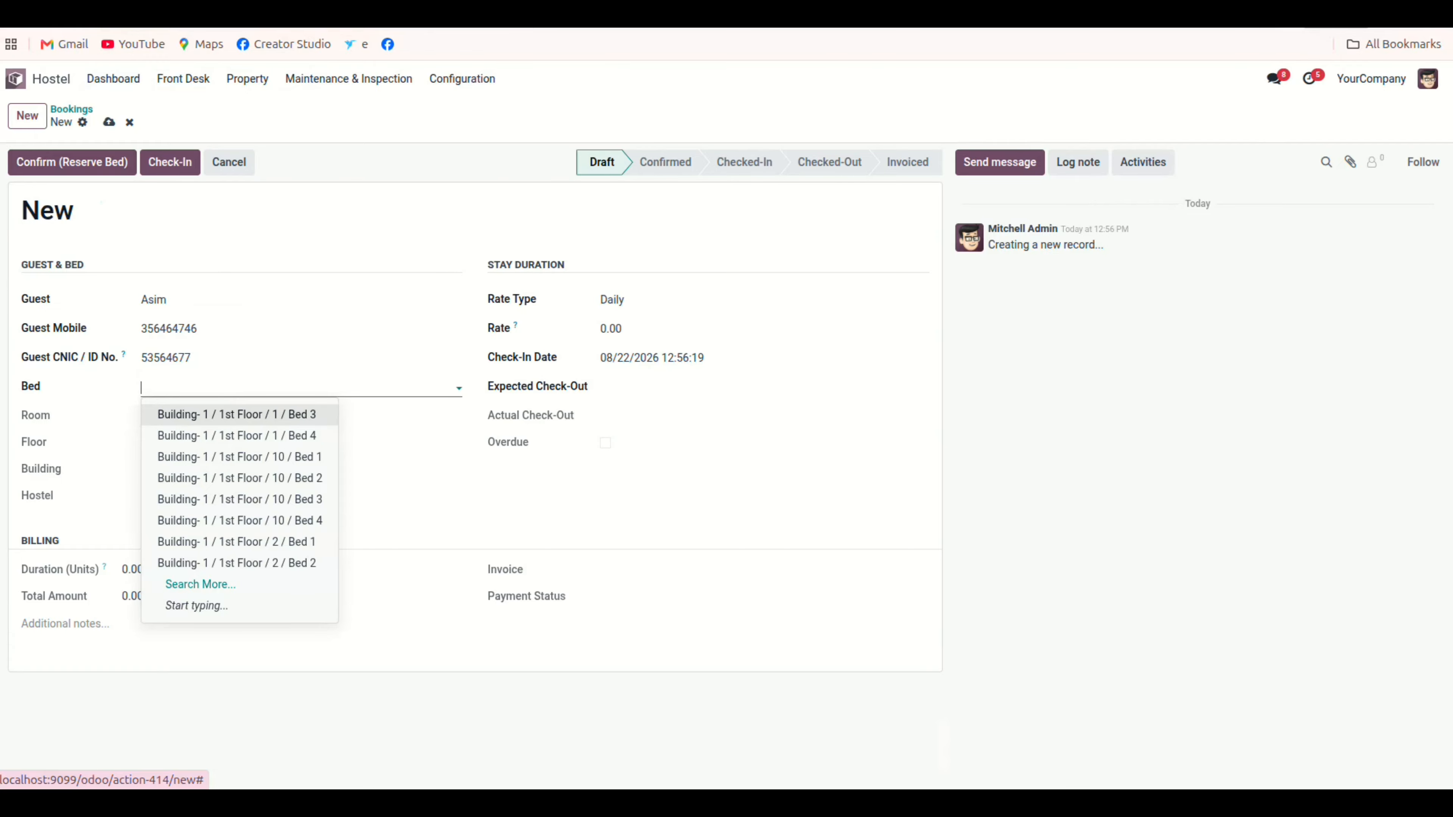
pyautogui.click(229, 414)
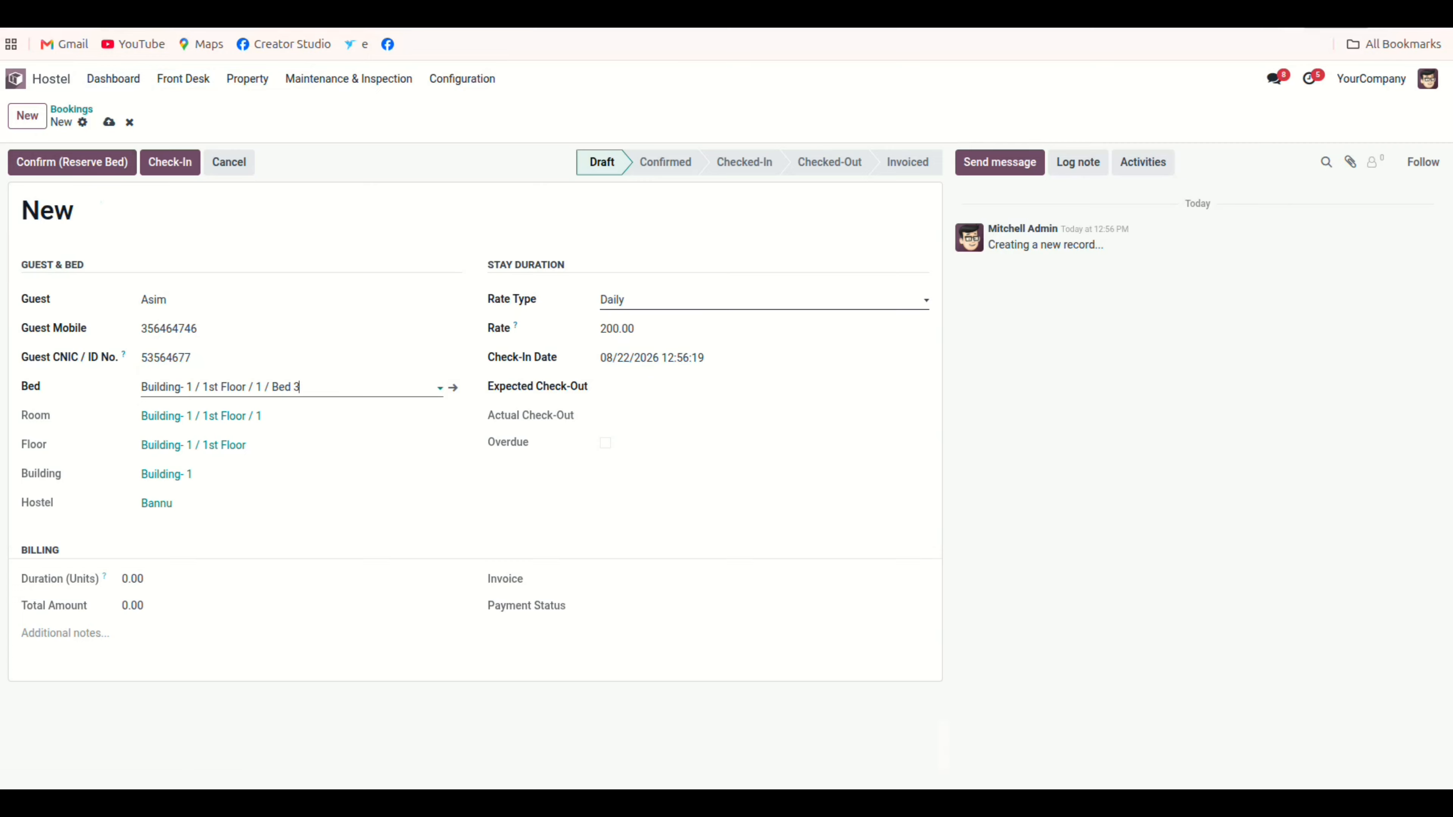
pyautogui.click(743, 299)
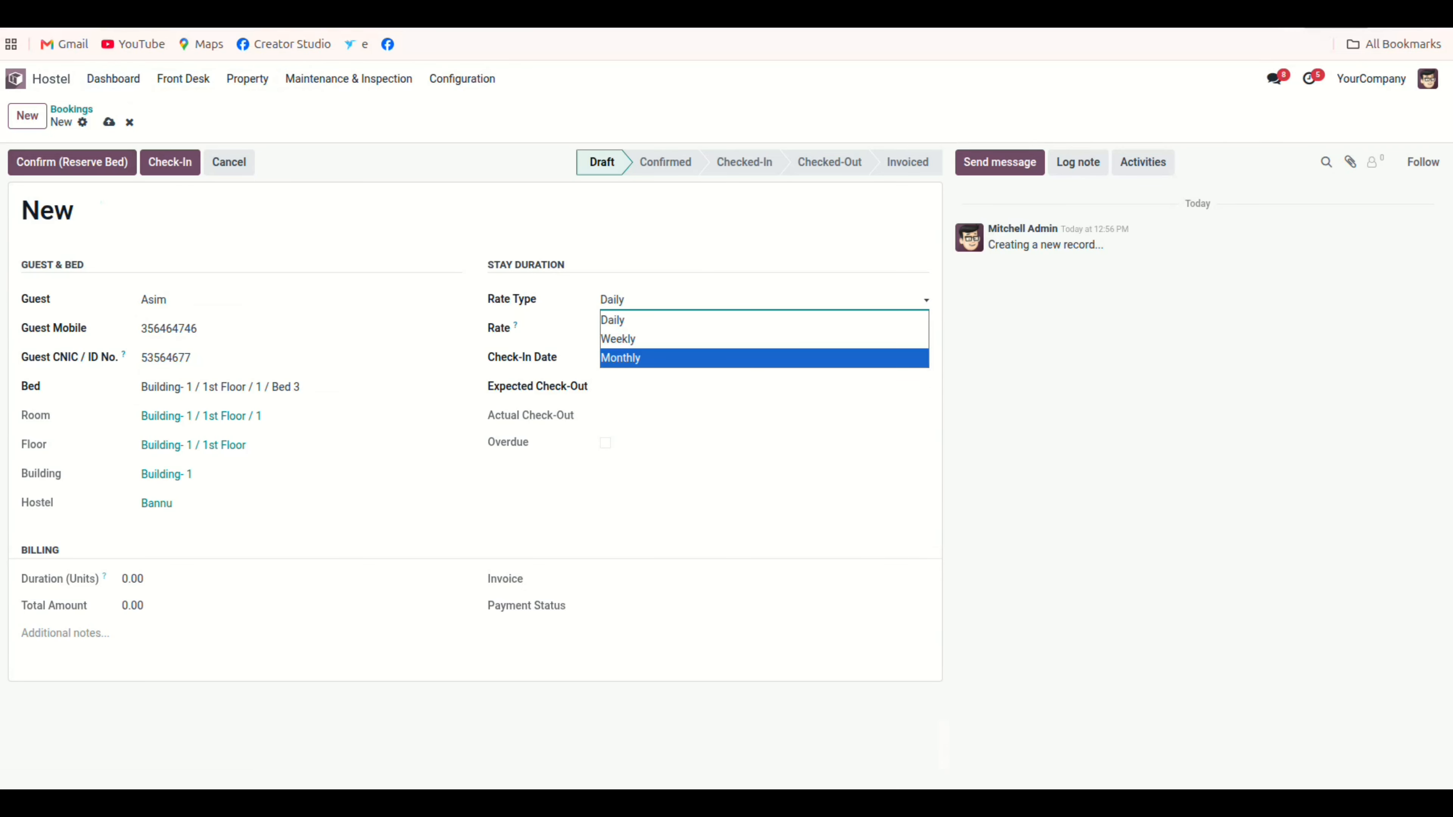
pyautogui.click(709, 357)
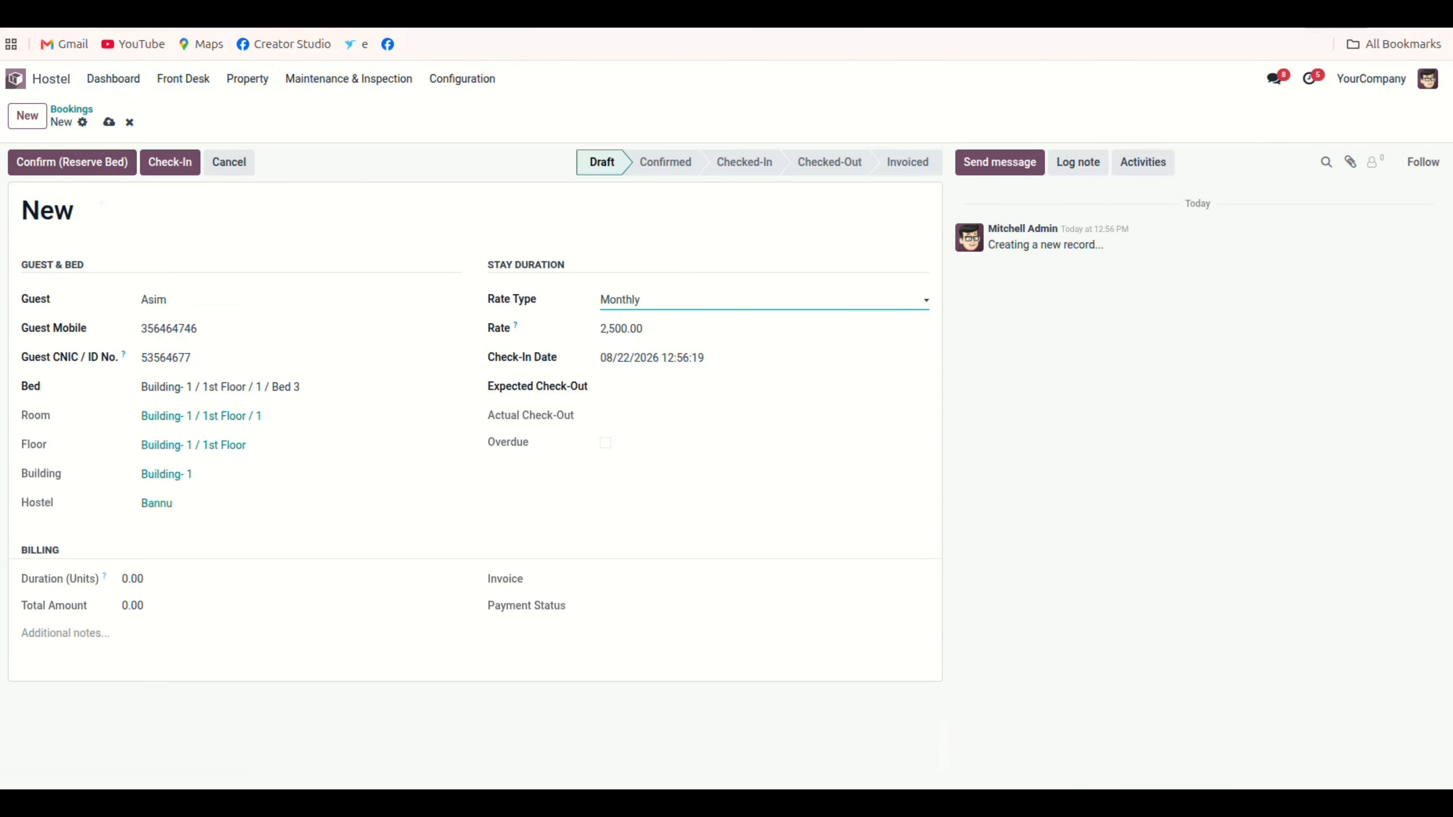
# Browse the full list of available beds for the booking and close it without changing the selection.
pyautogui.click(292, 388)
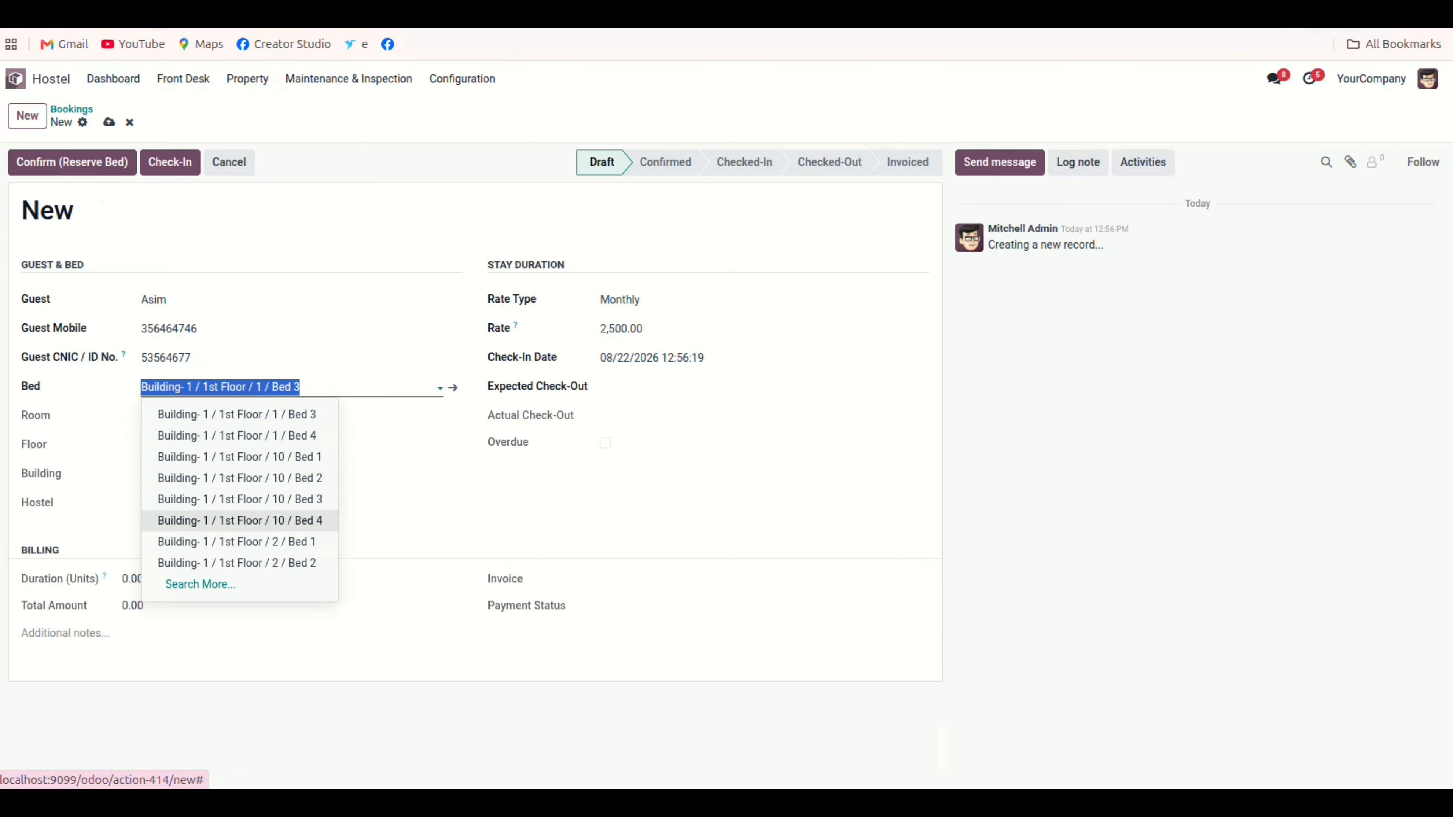
pyautogui.click(200, 585)
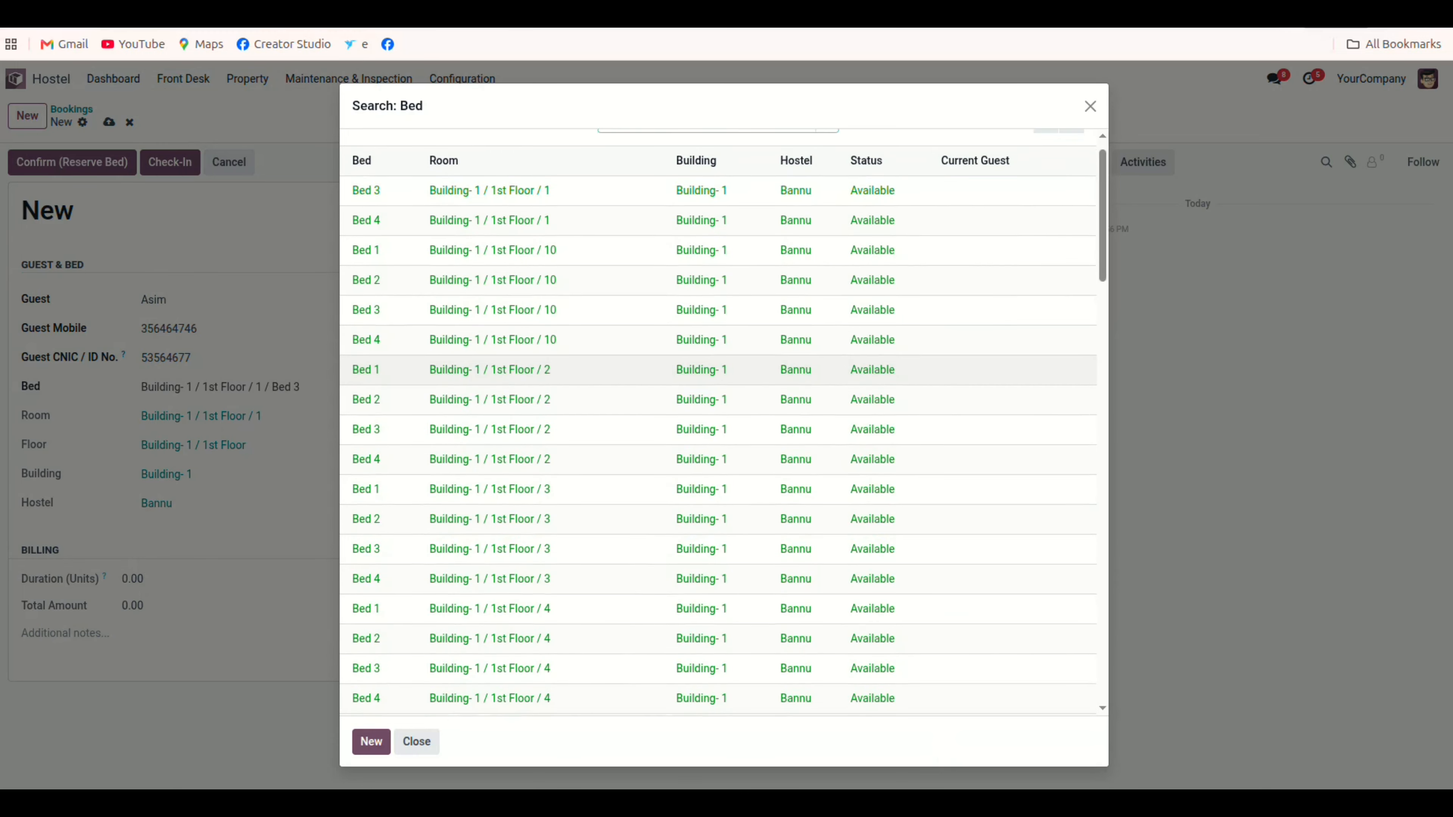
pyautogui.scroll(-20, 548, 412)
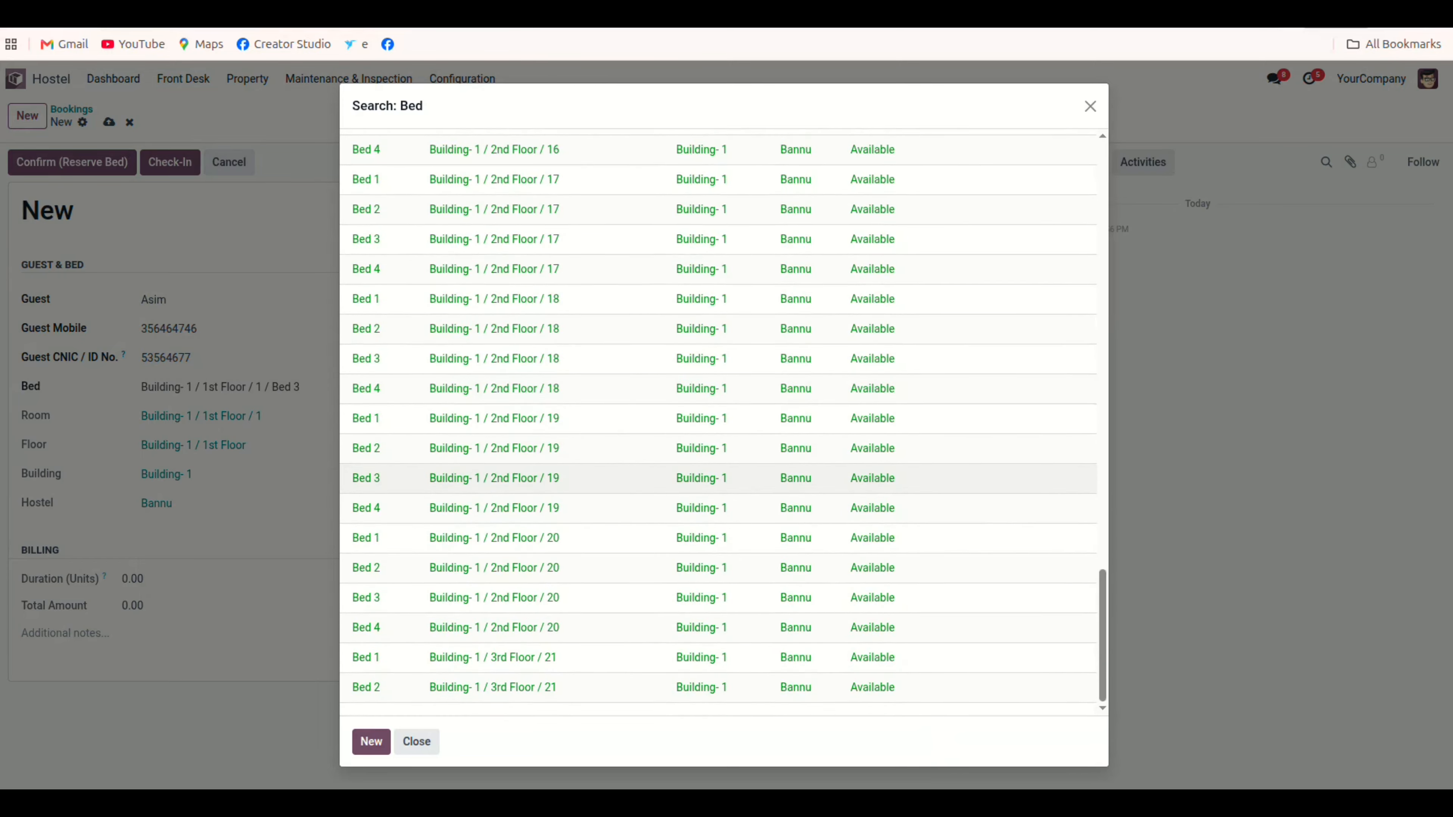
pyautogui.scroll(20, 548, 484)
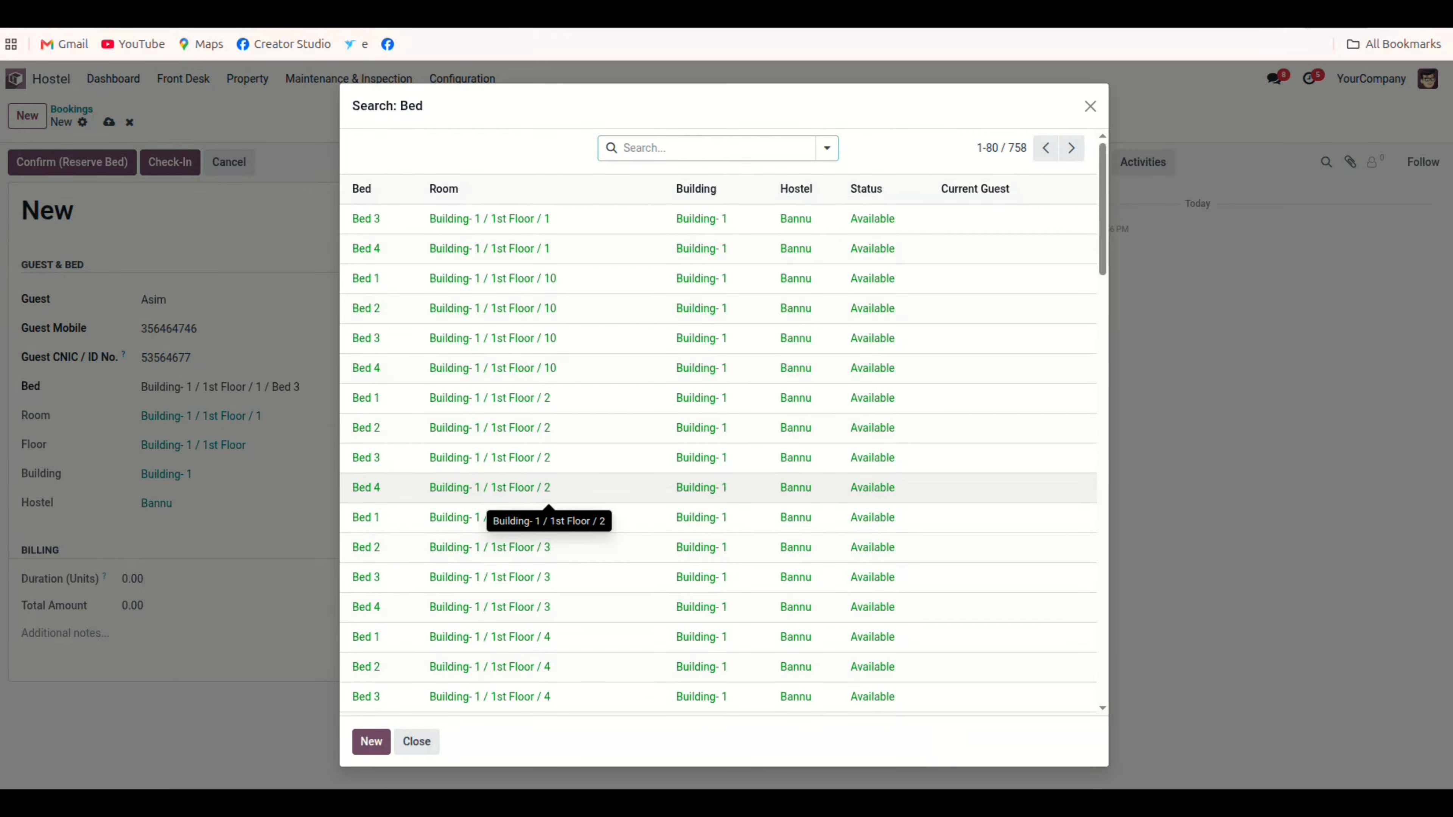
pyautogui.scroll(-20, 548, 484)
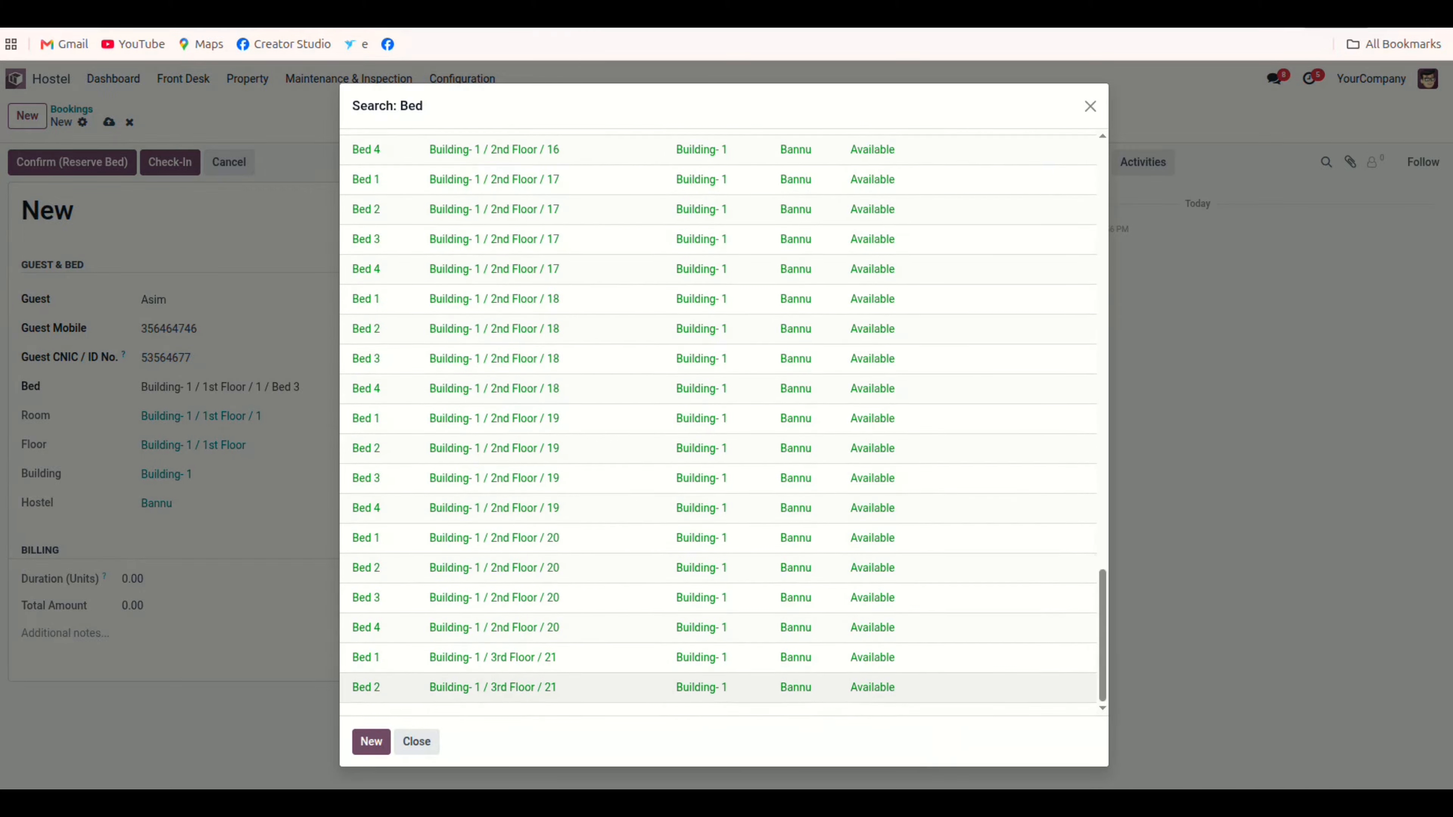
pyautogui.click(417, 741)
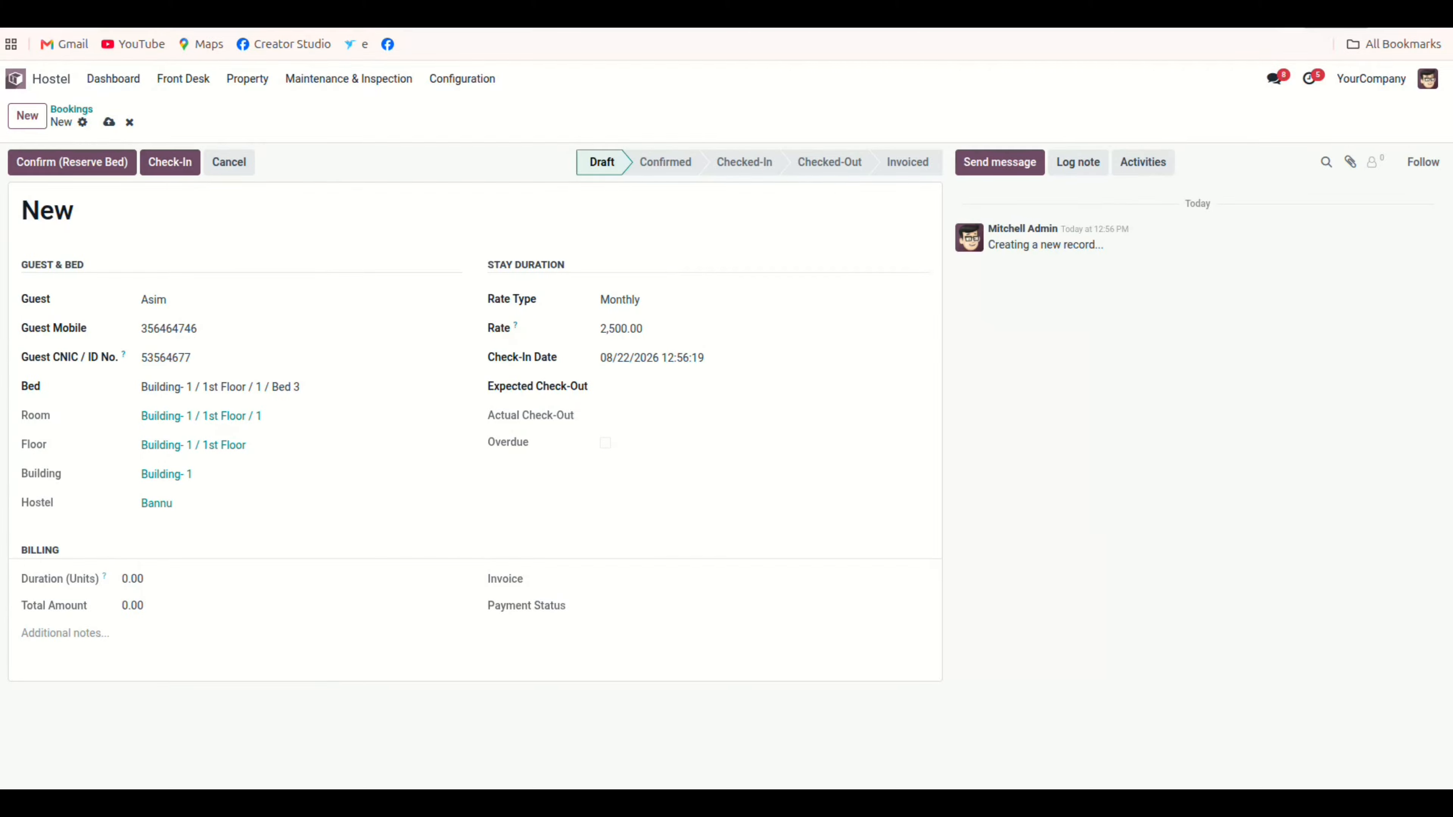
# Set the booking's expected check-out to 08/28/2026 12:00.
pyautogui.click(108, 122)
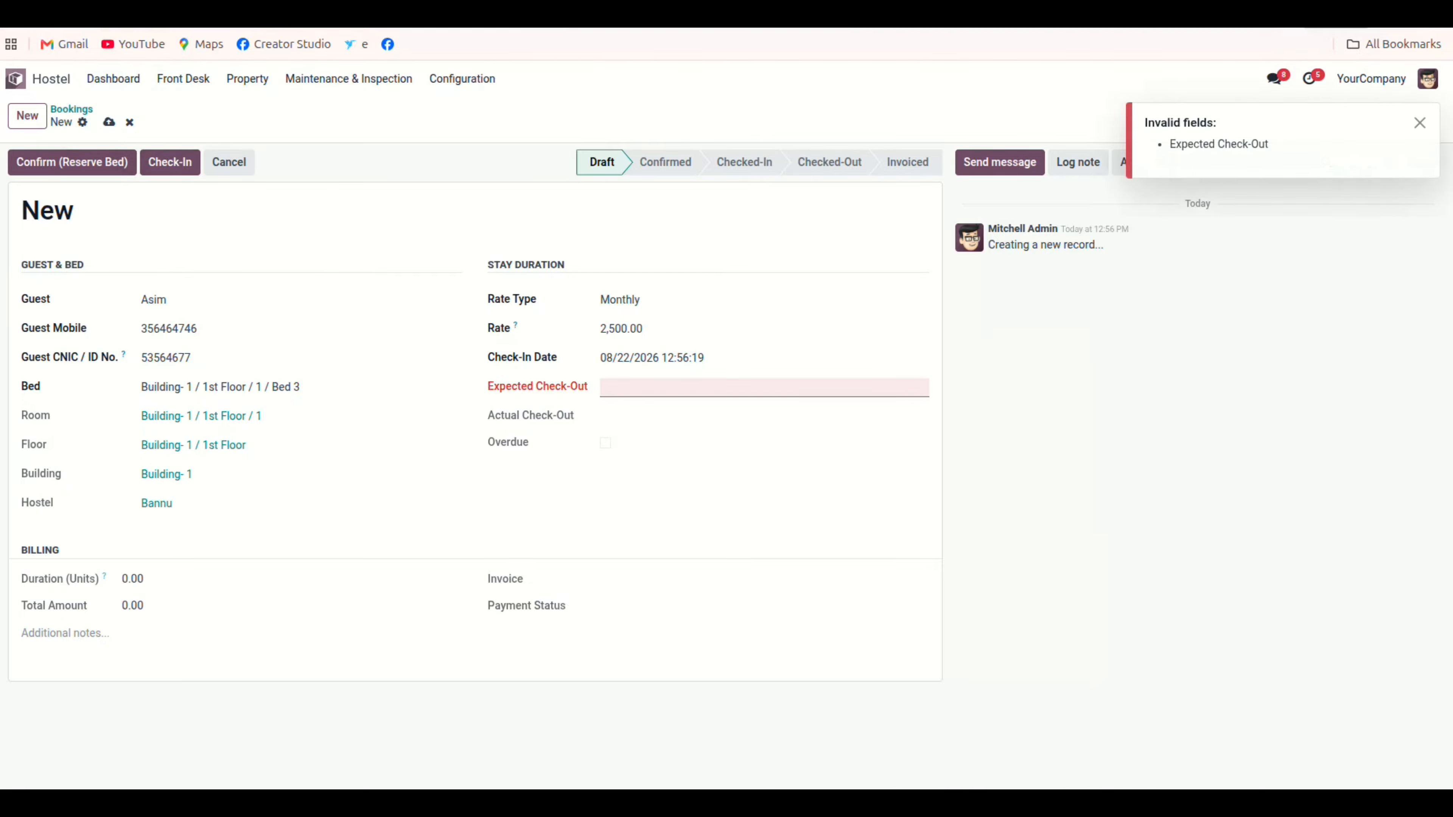
pyautogui.click(764, 388)
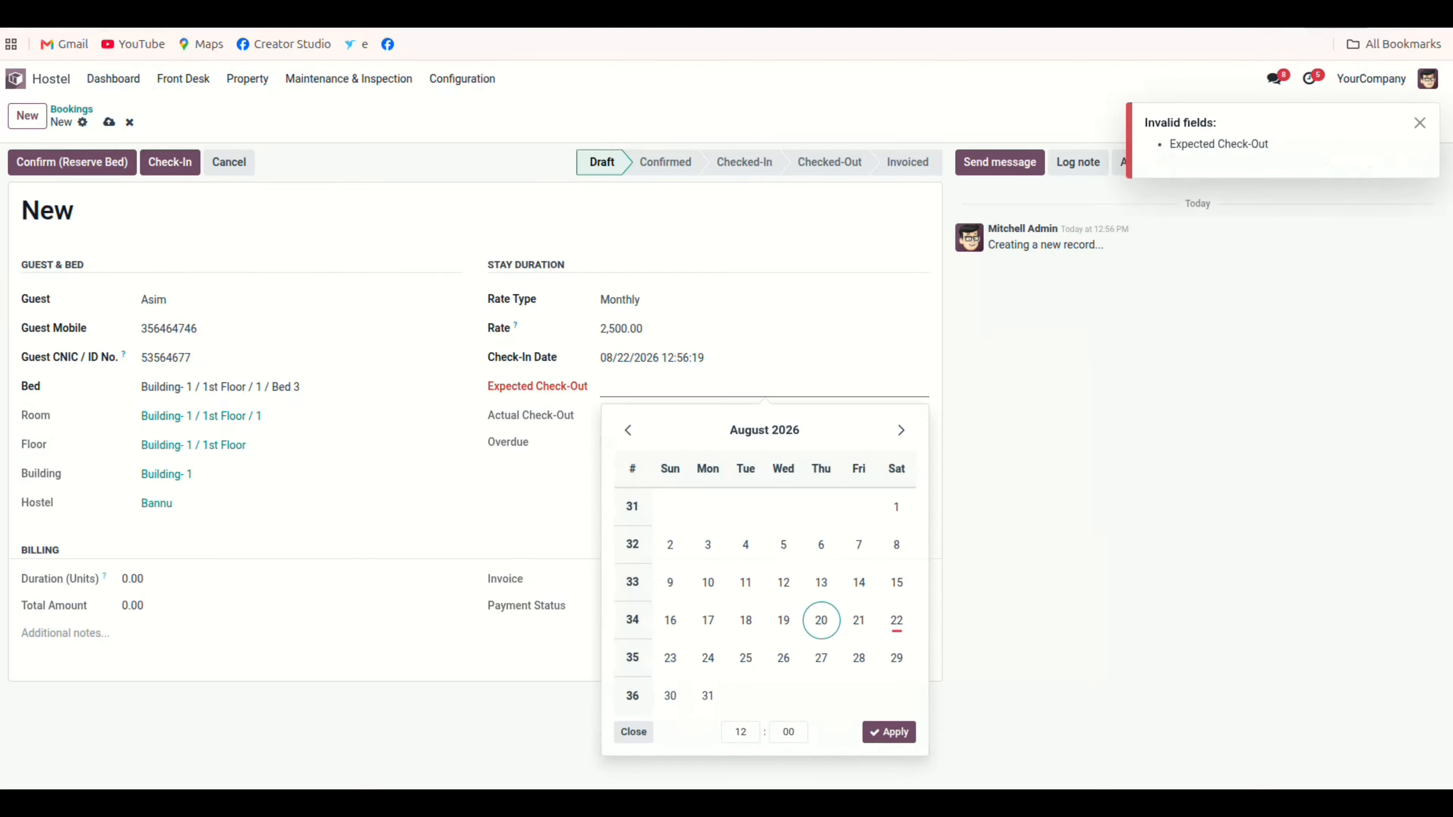
pyautogui.click(859, 658)
pyautogui.click(889, 732)
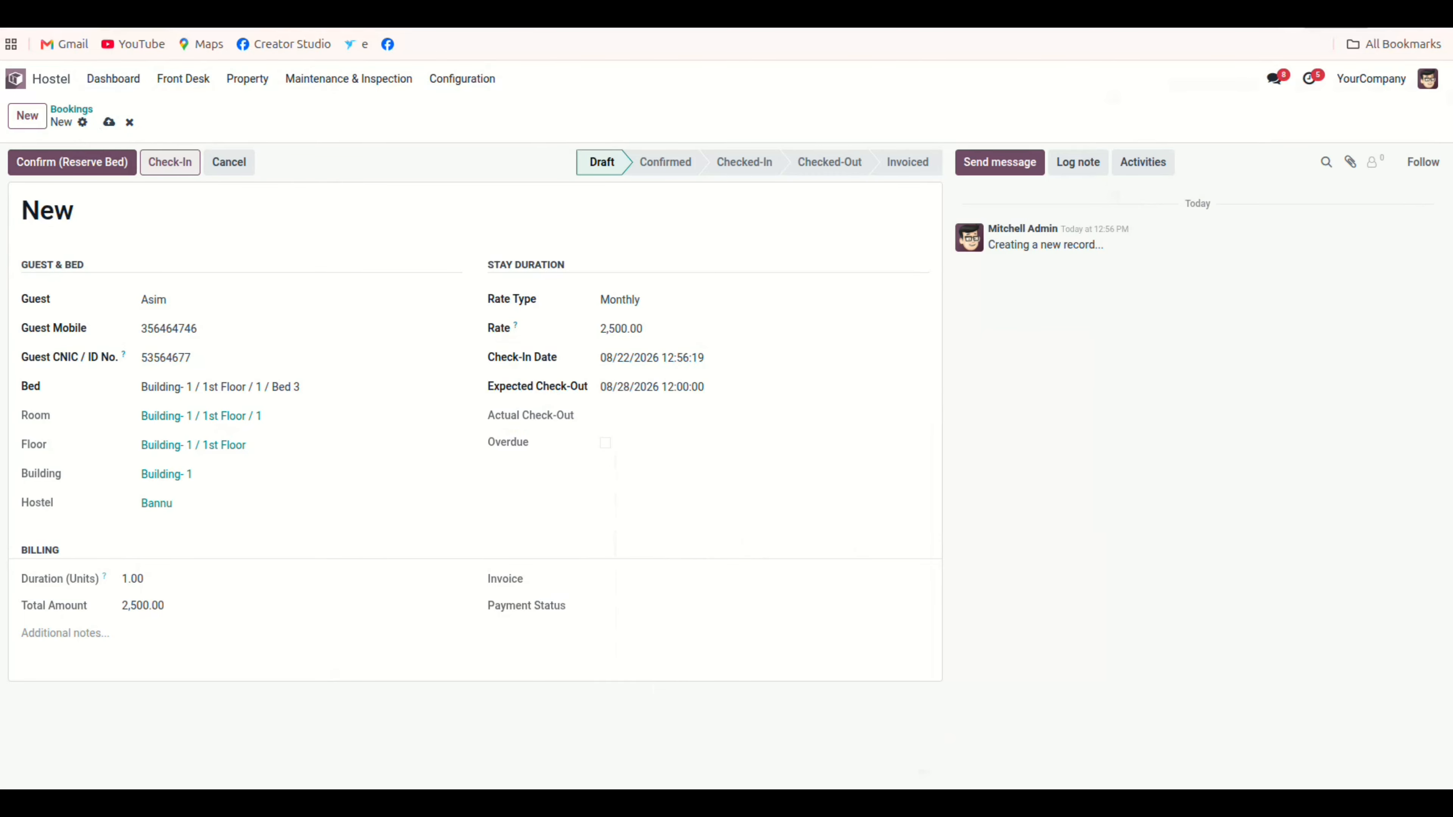
# Check the guest in to the reserved bed and check them out again.
pyautogui.click(170, 162)
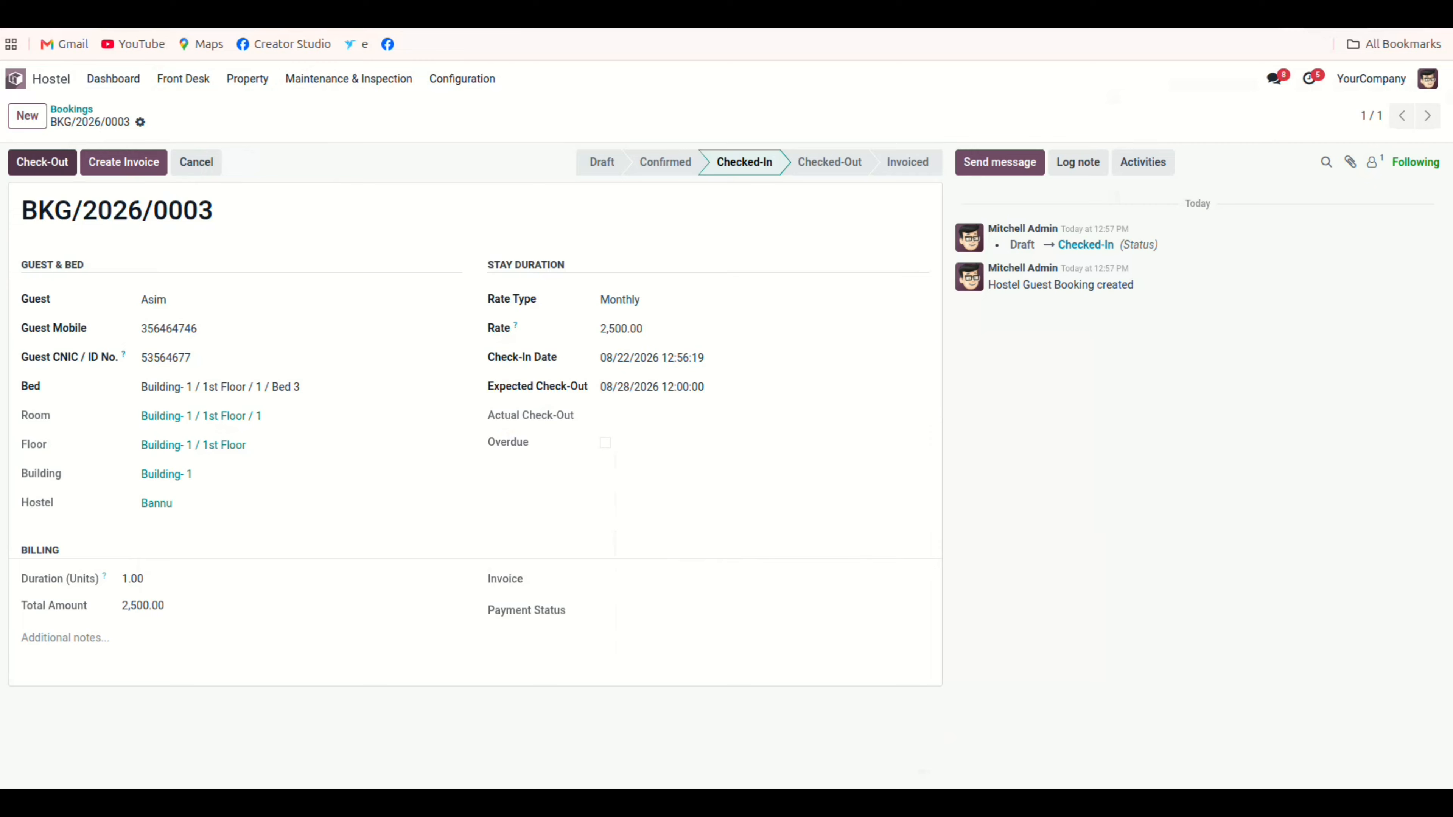
pyautogui.click(42, 162)
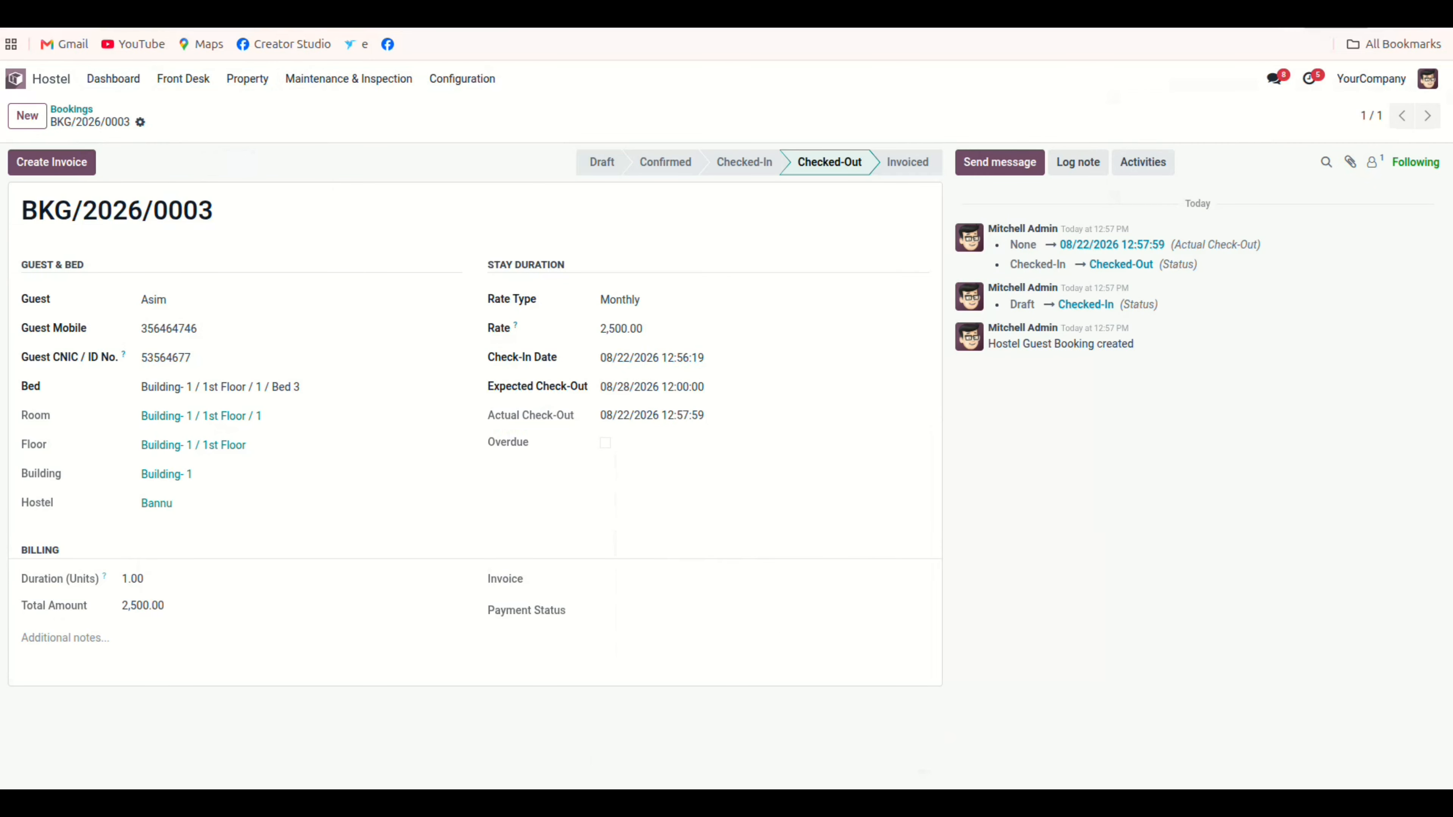
# Create and confirm the booking's invoice, and register its payment through the Bank journal with Manual Payment.
pyautogui.click(42, 162)
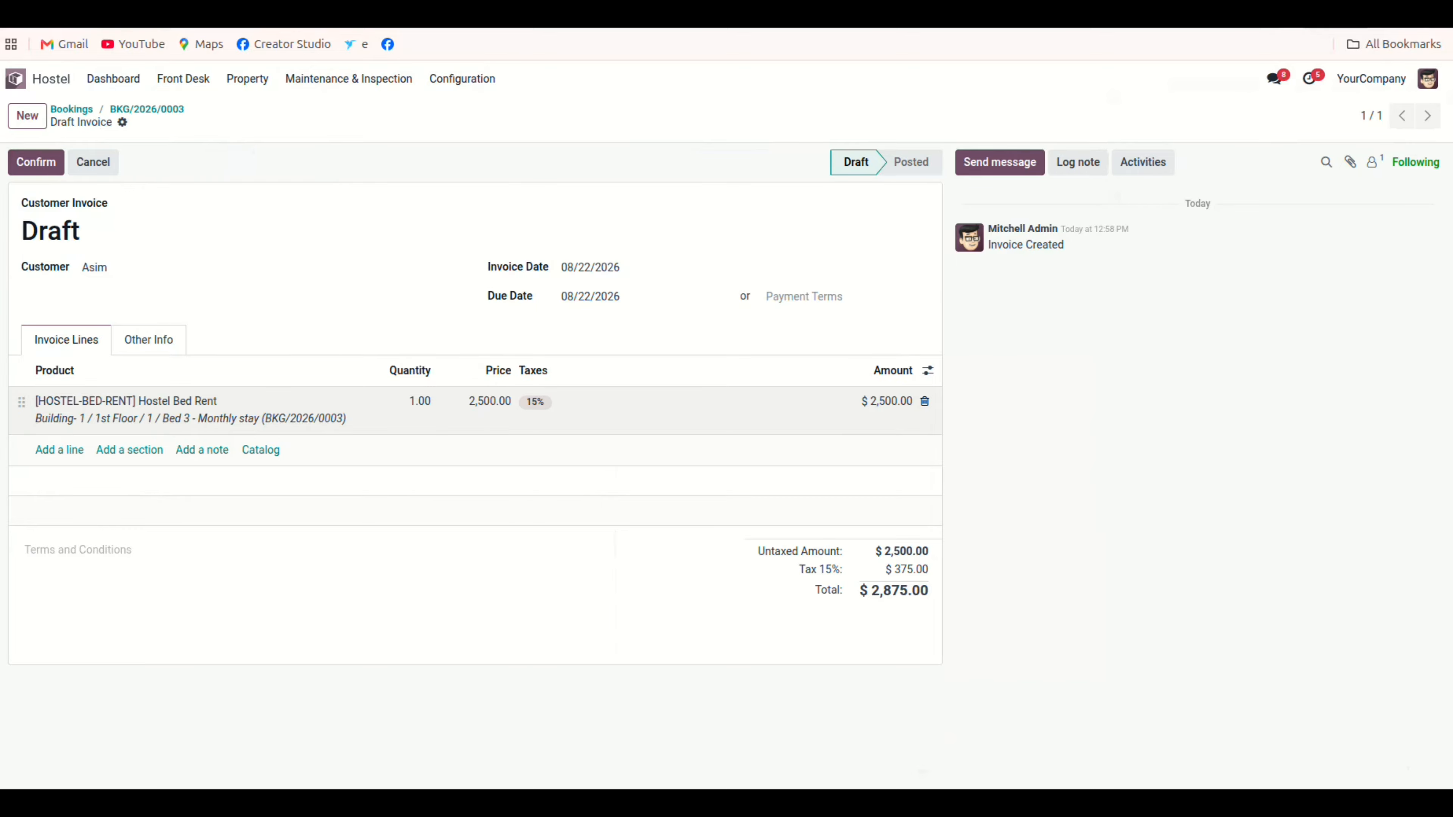
pyautogui.click(36, 162)
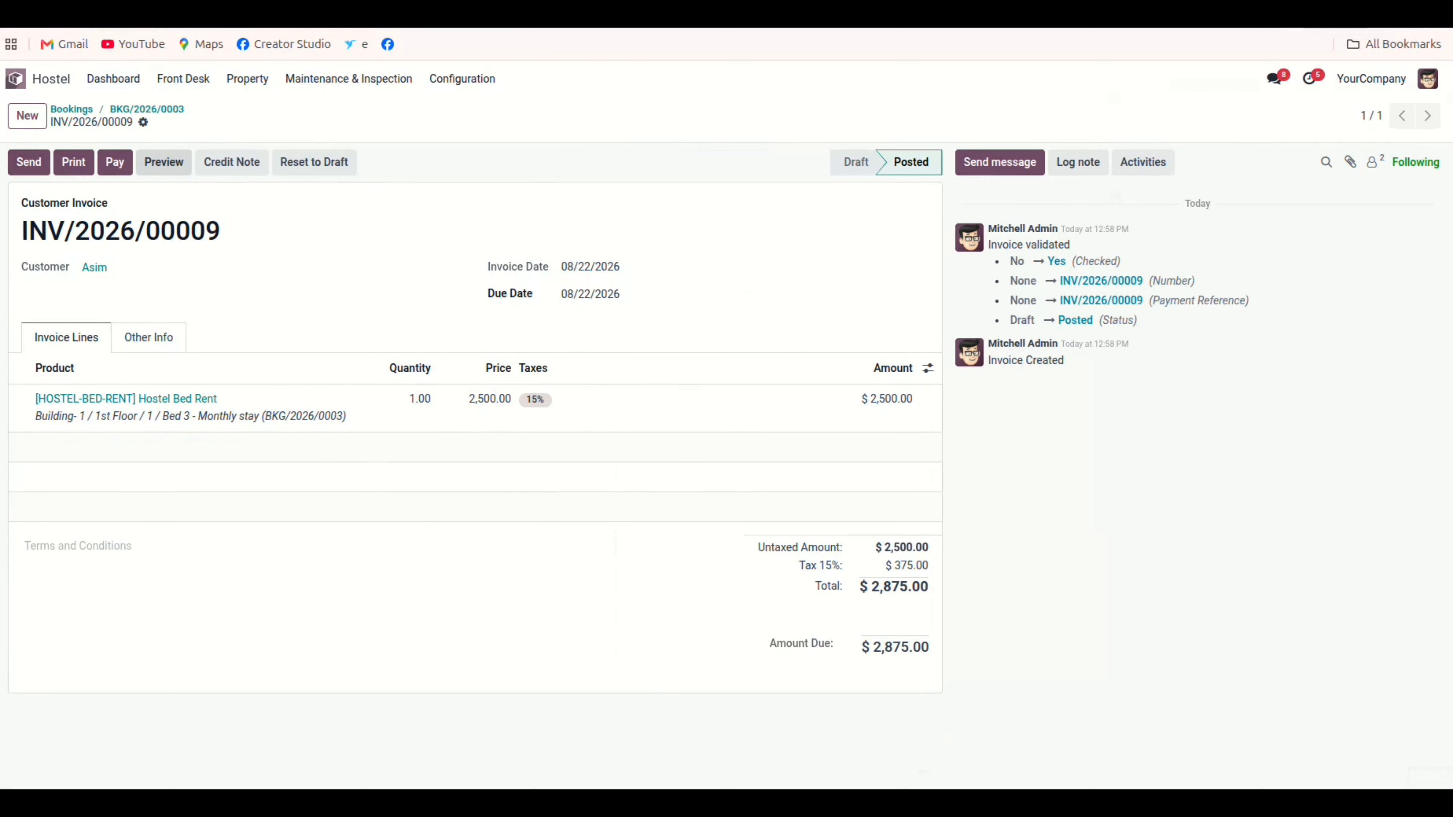
pyautogui.click(114, 162)
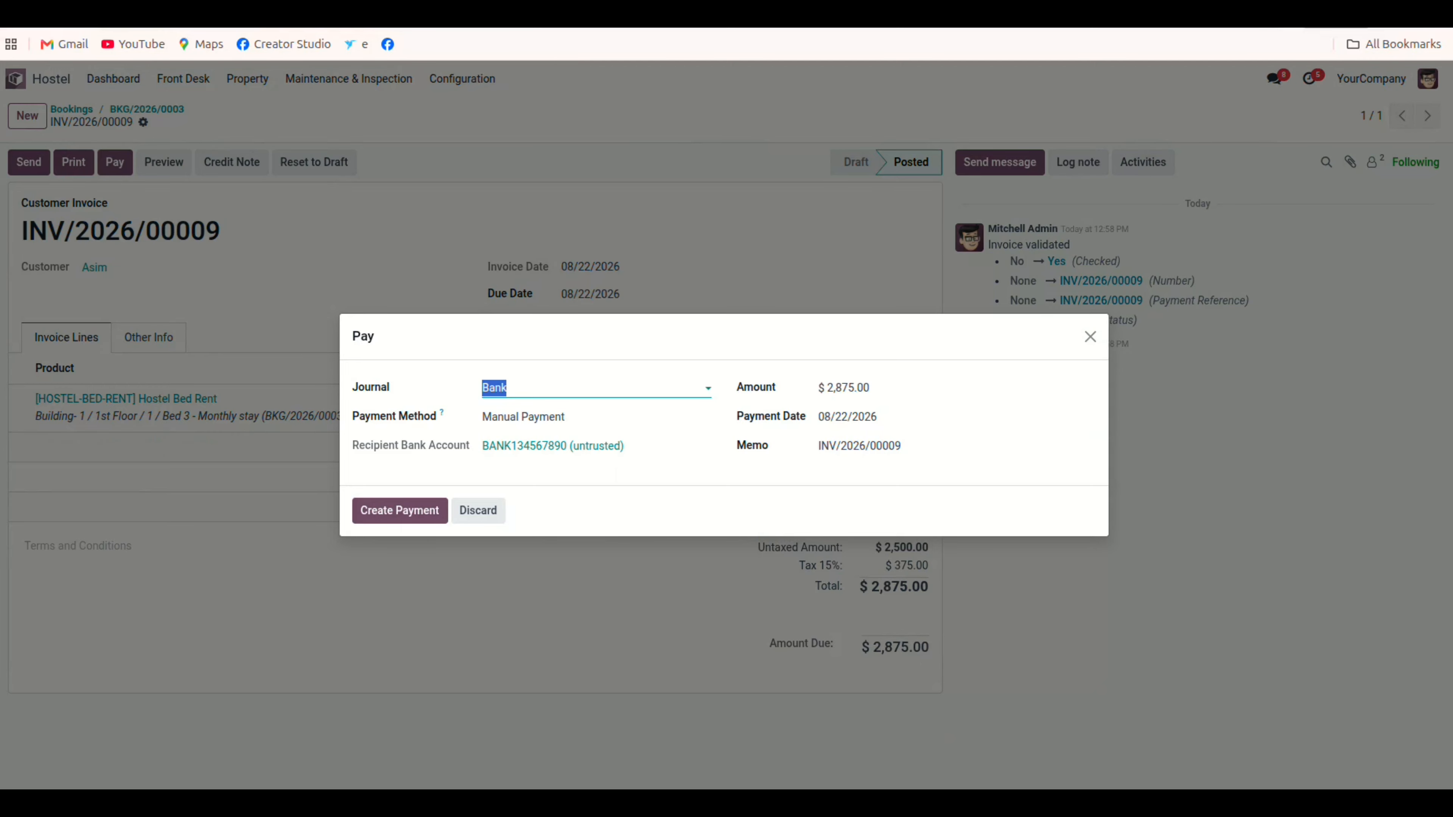
pyautogui.click(400, 510)
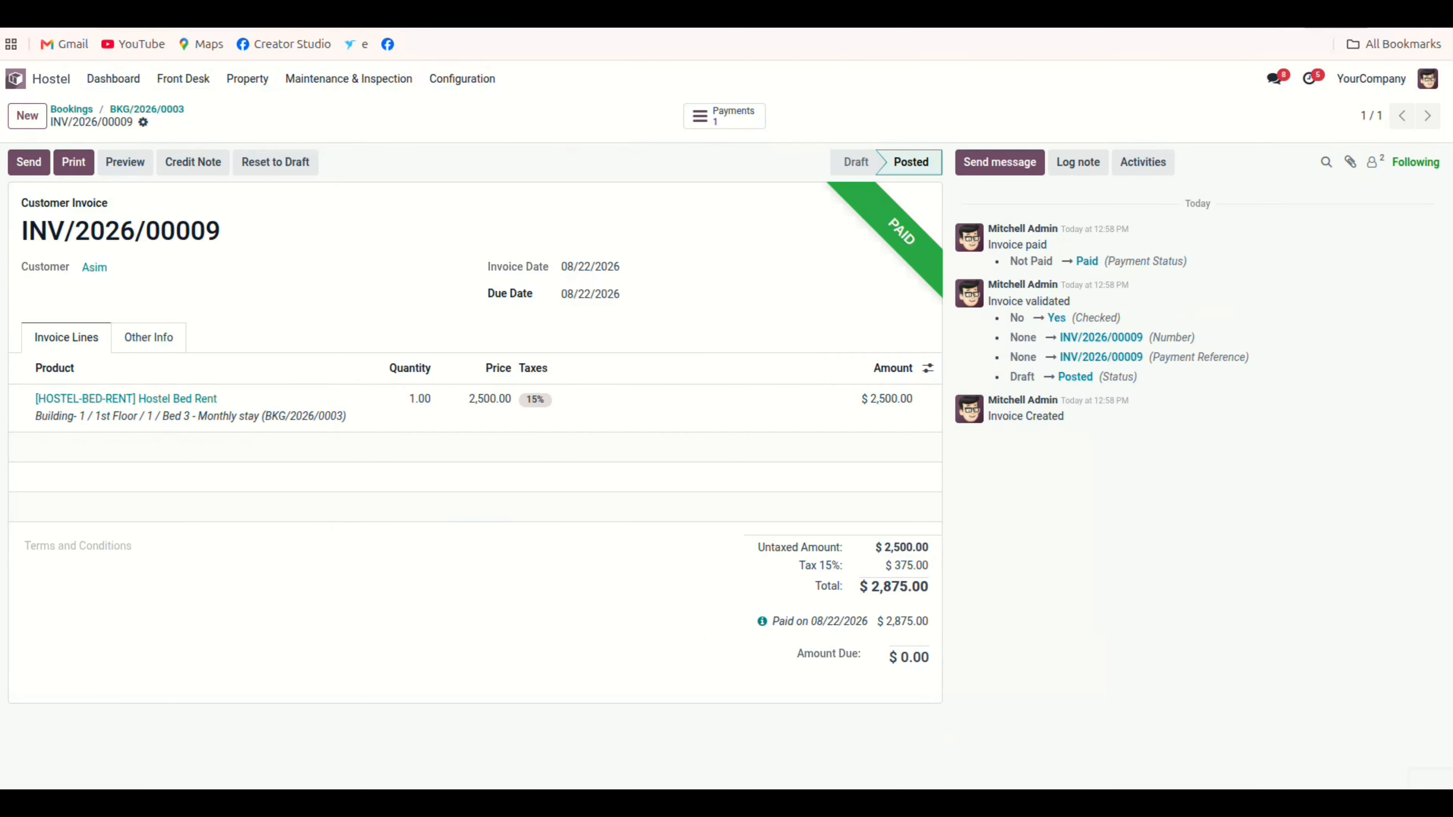
# Check the payment status on the booking record and return to the bookings overview.
pyautogui.click(146, 108)
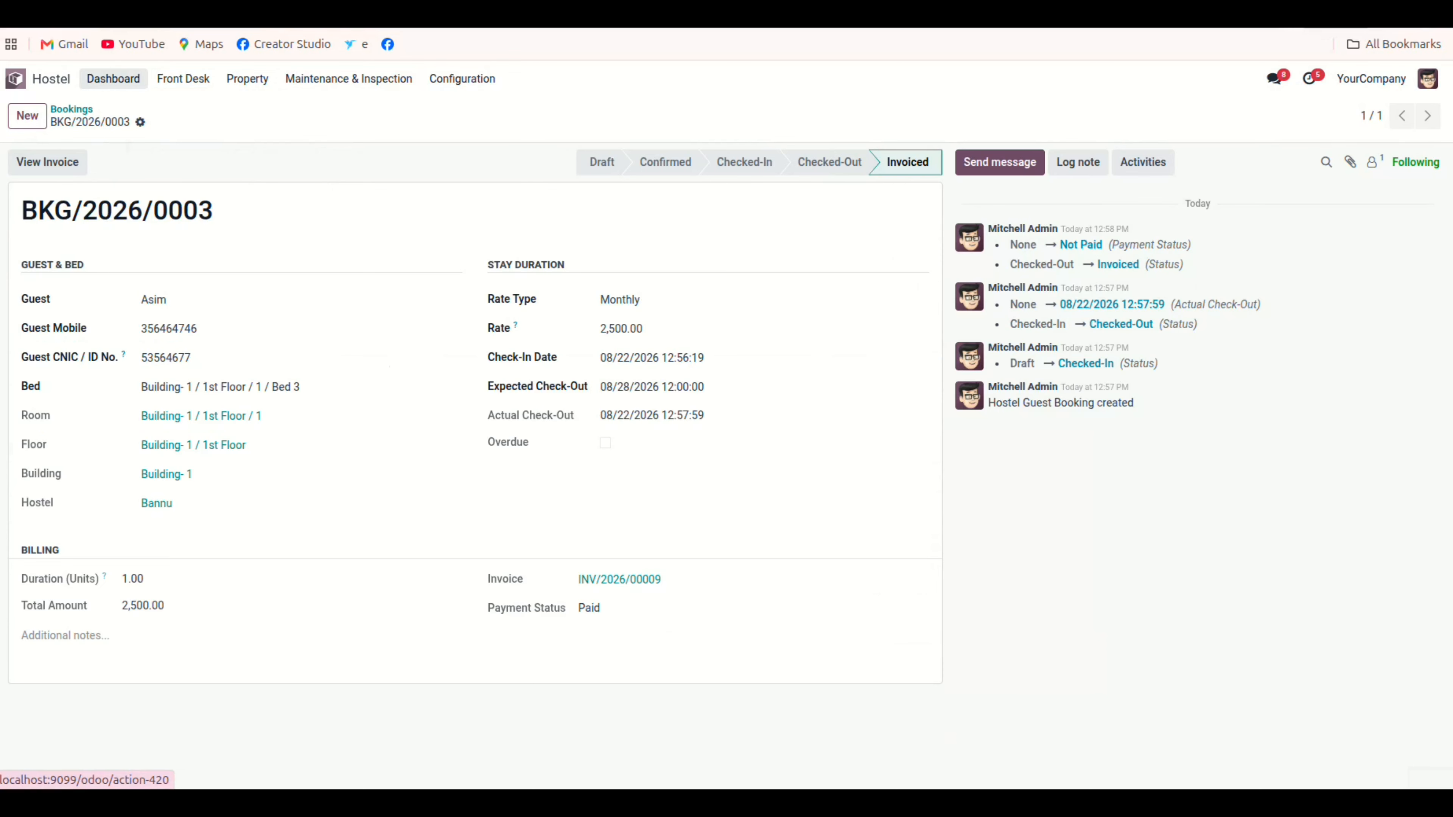
pyautogui.click(183, 78)
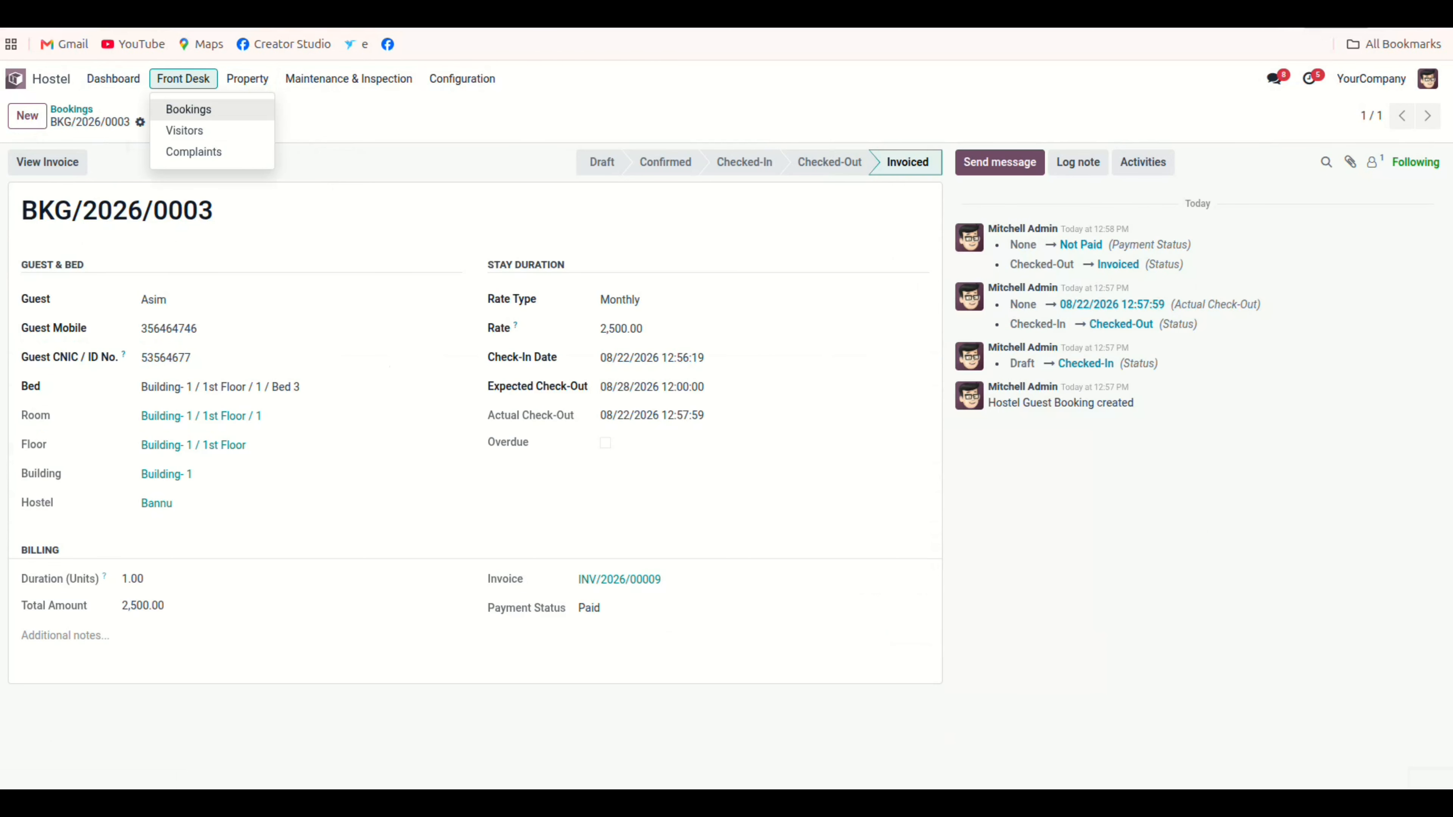
pyautogui.click(189, 109)
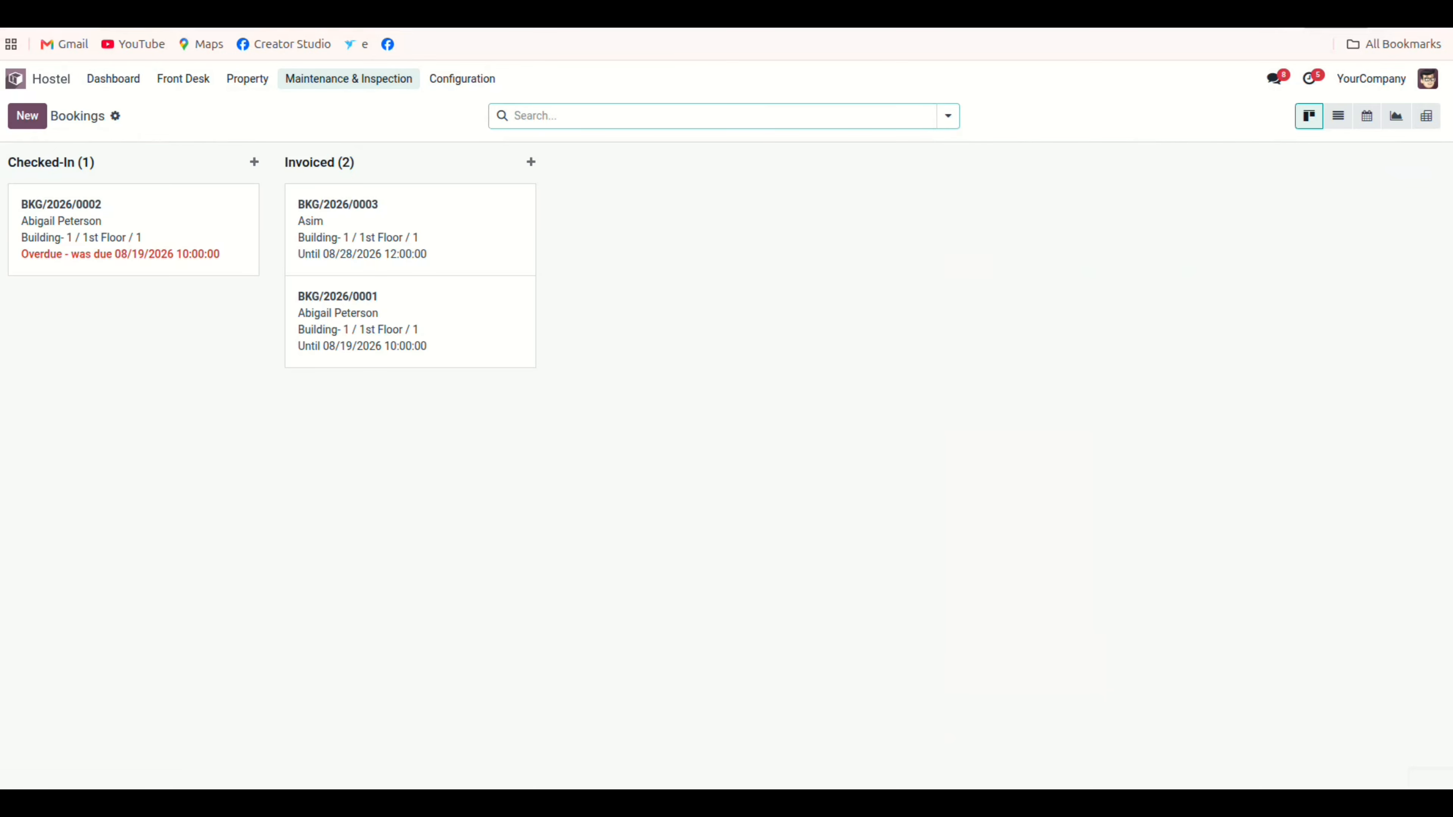
pyautogui.click(349, 78)
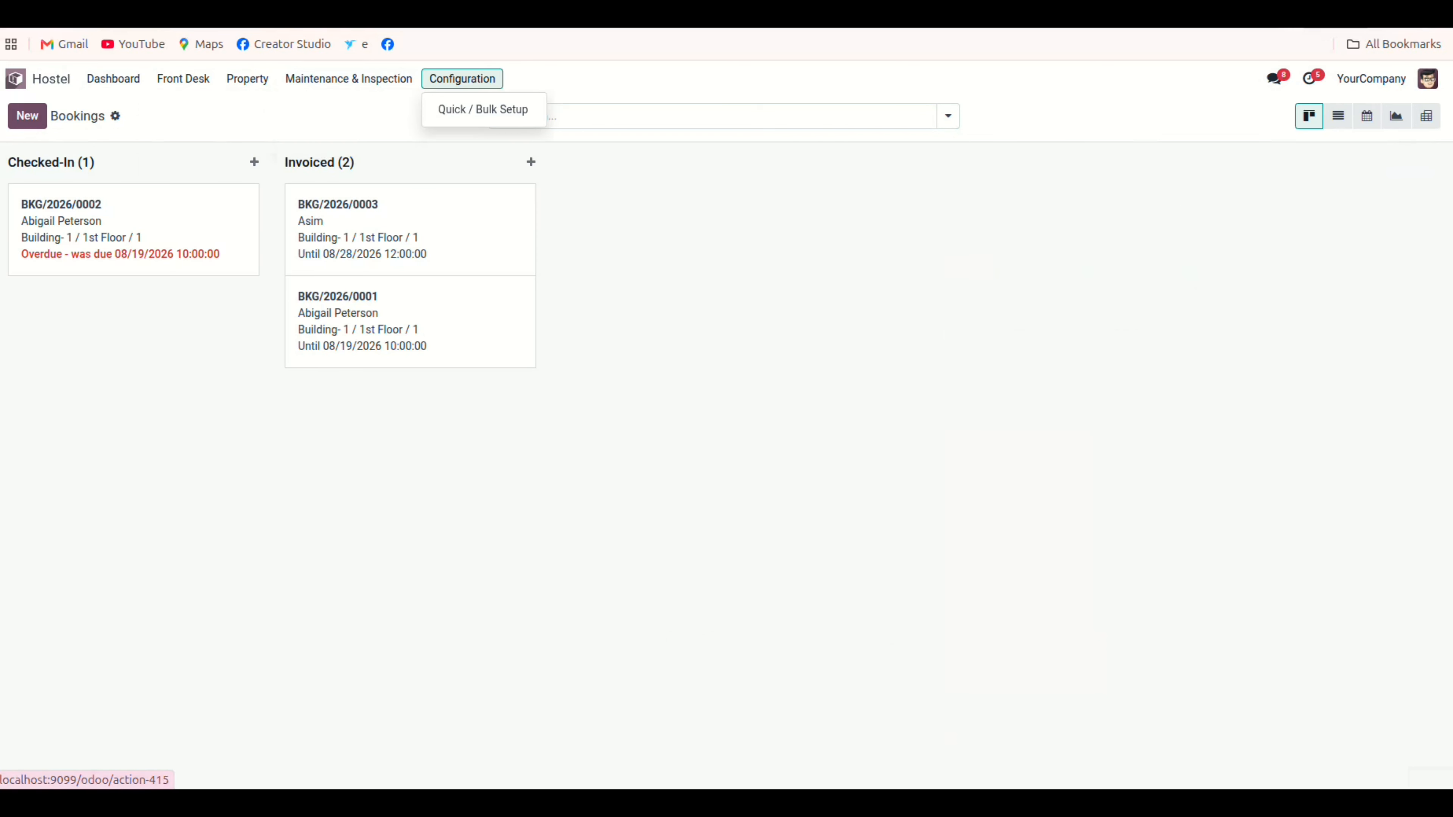
pyautogui.click(462, 78)
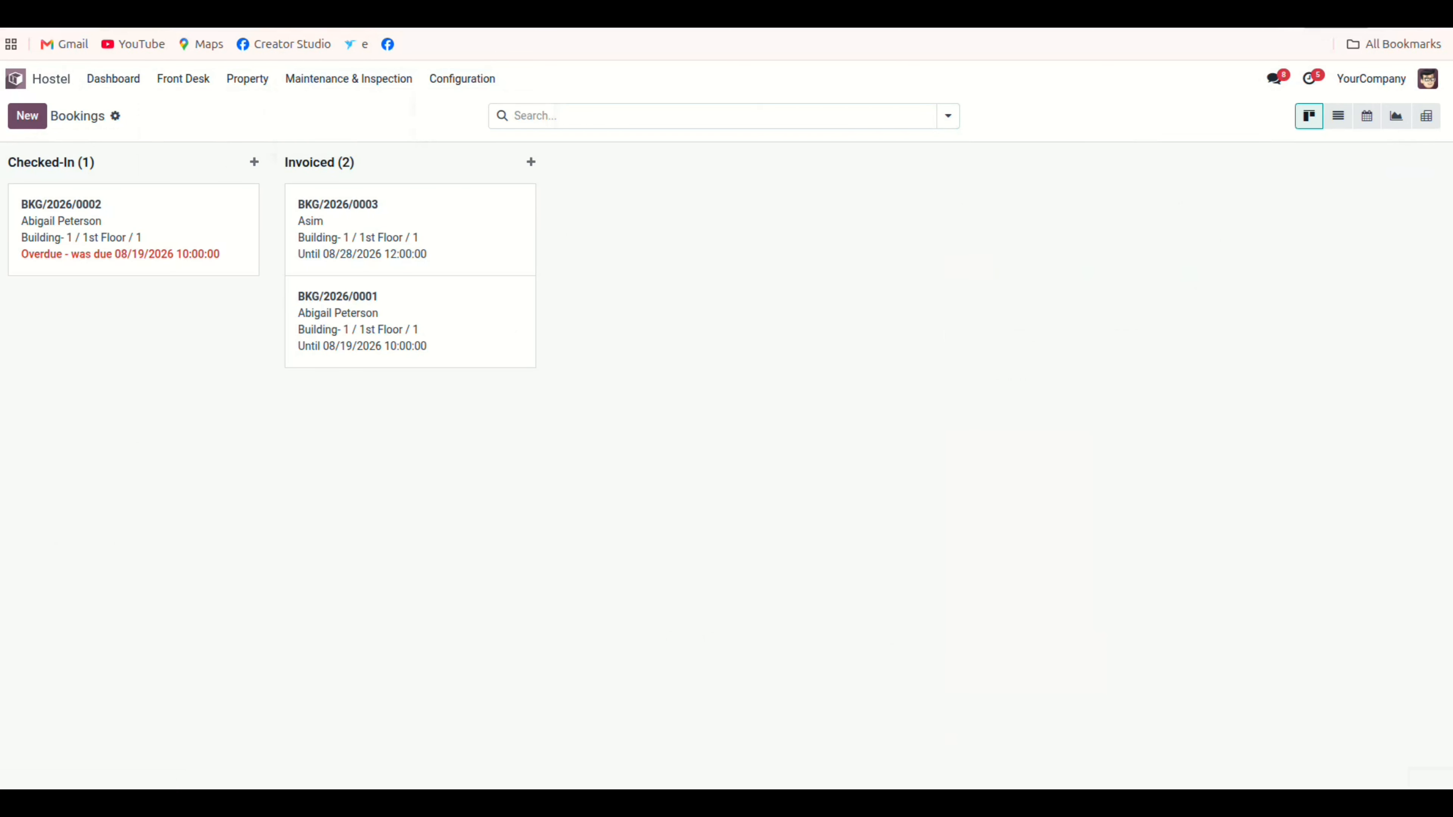